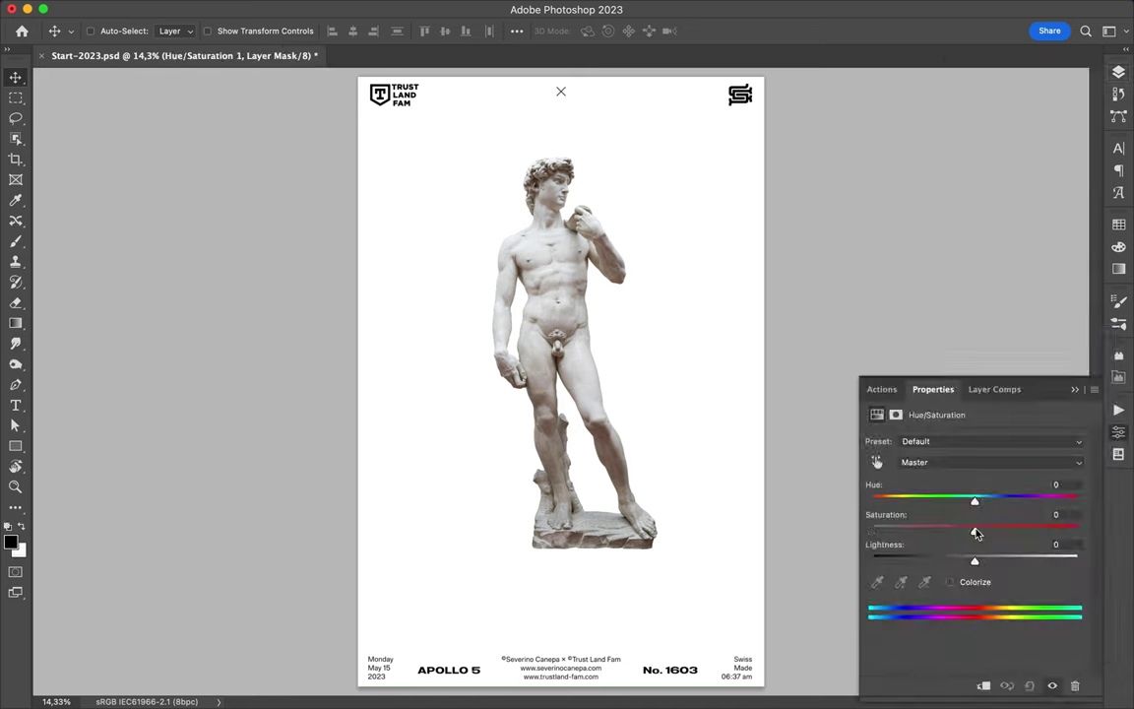
Boost the statue's contrast with Levels and place a horizontally flipped copy beside it.
click(1029, 412)
drag(1081, 556, 1081, 559)
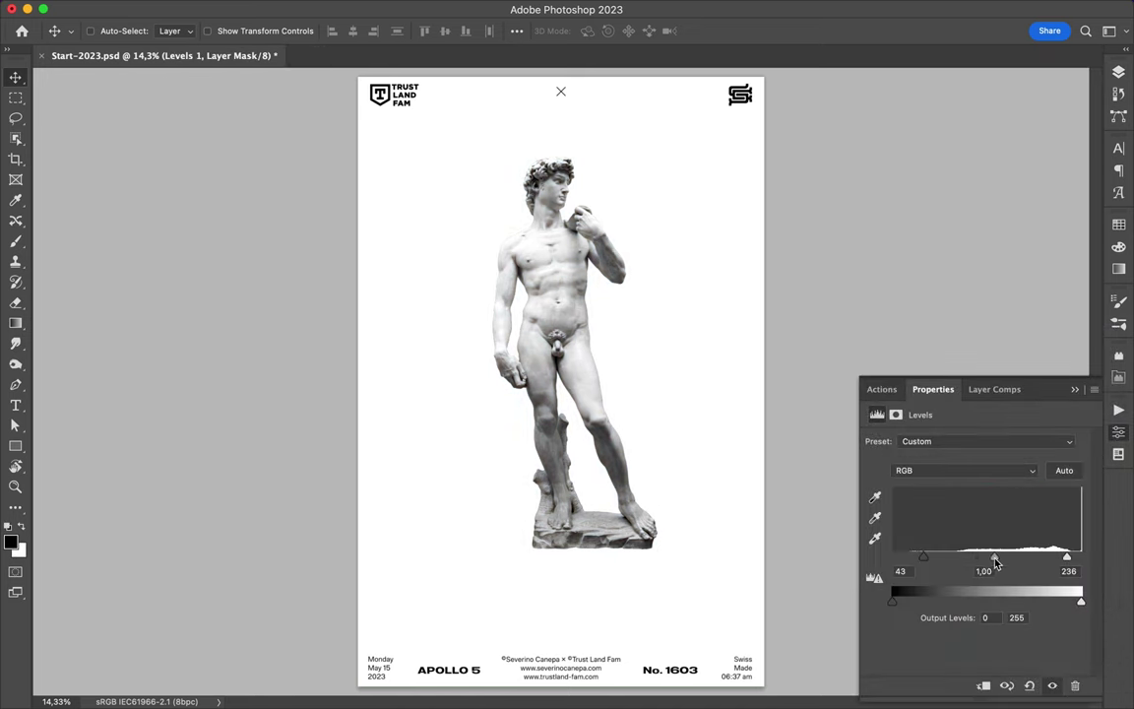
drag(764, 266, 784, 265)
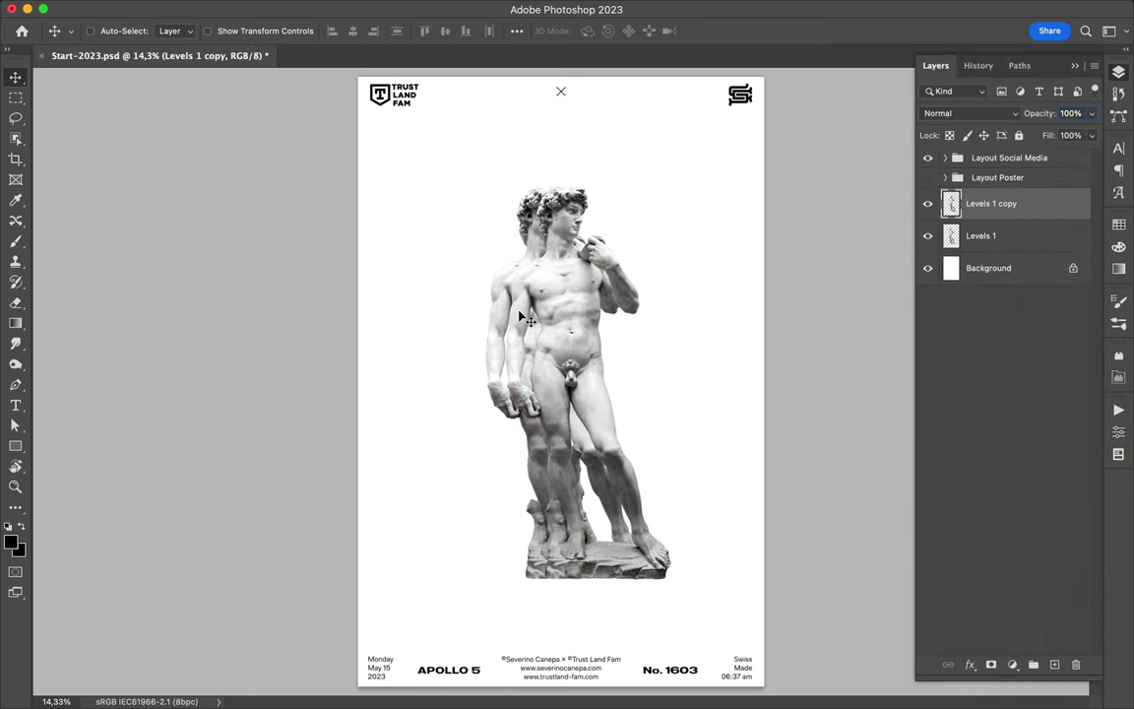
click(238, 8)
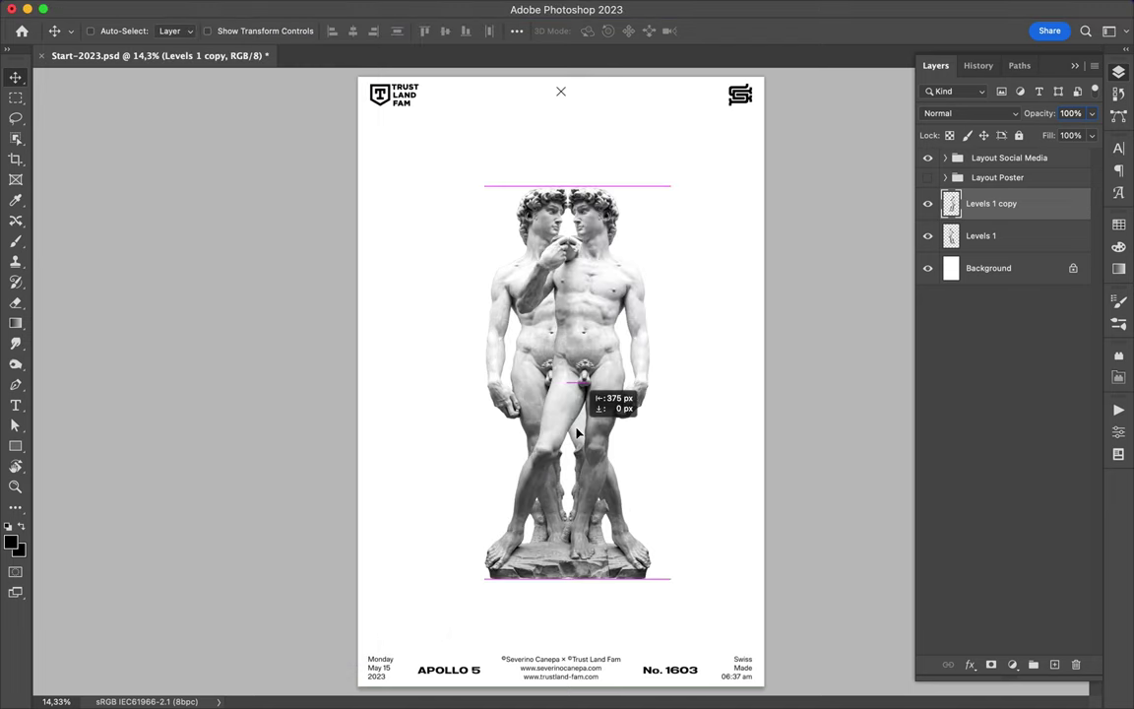
drag(579, 433, 502, 463)
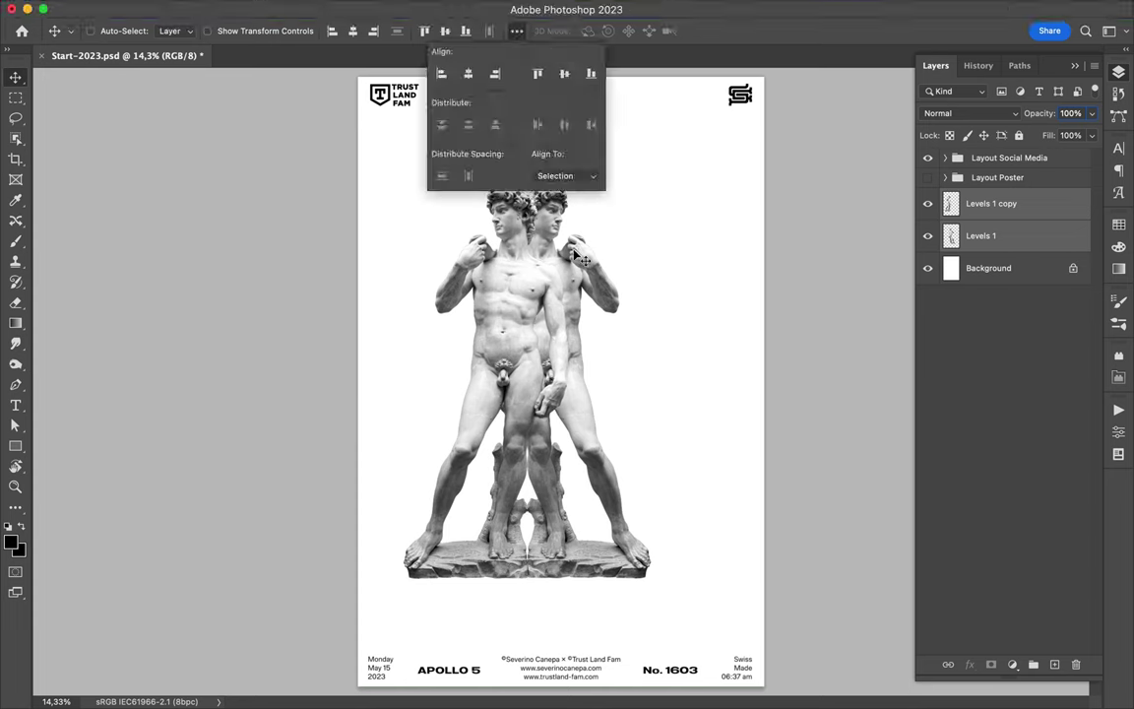
Centre the mirrored statue pair on each other and on the page.
click(468, 73)
key(m)
drag(620, 172, 722, 603)
key(v)
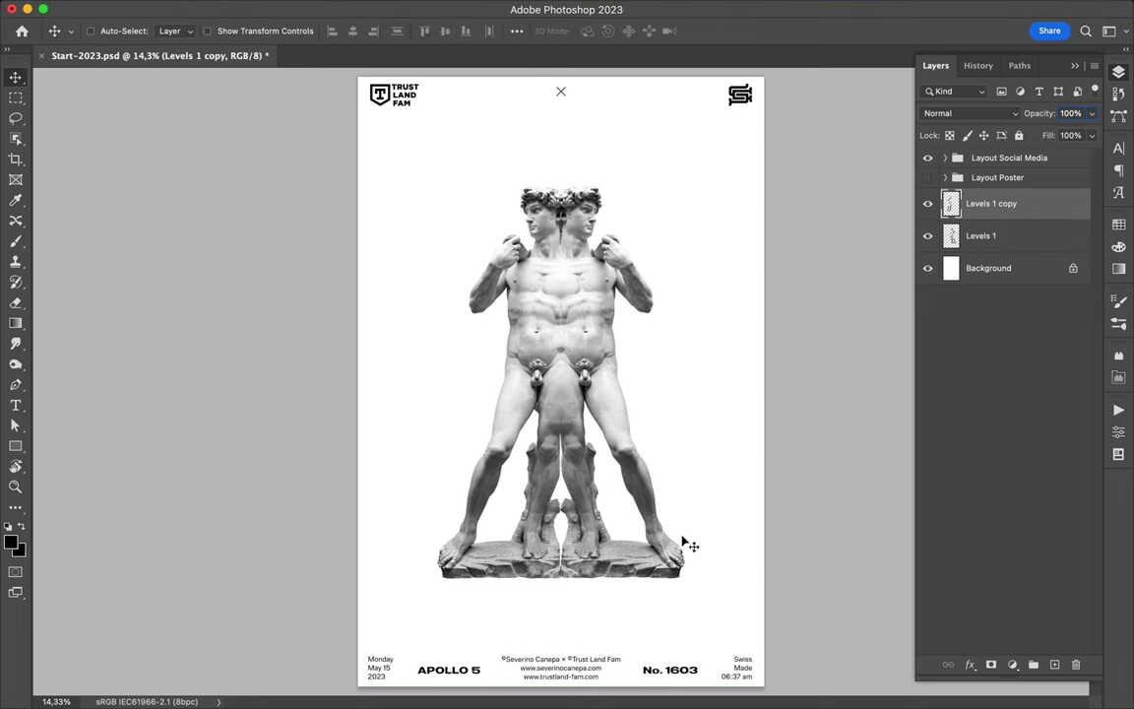
Add a new empty layer and pick a brush preset for painting.
key(ctrl+shift+alt+n)
key(b)
click(99, 31)
double_click(106, 332)
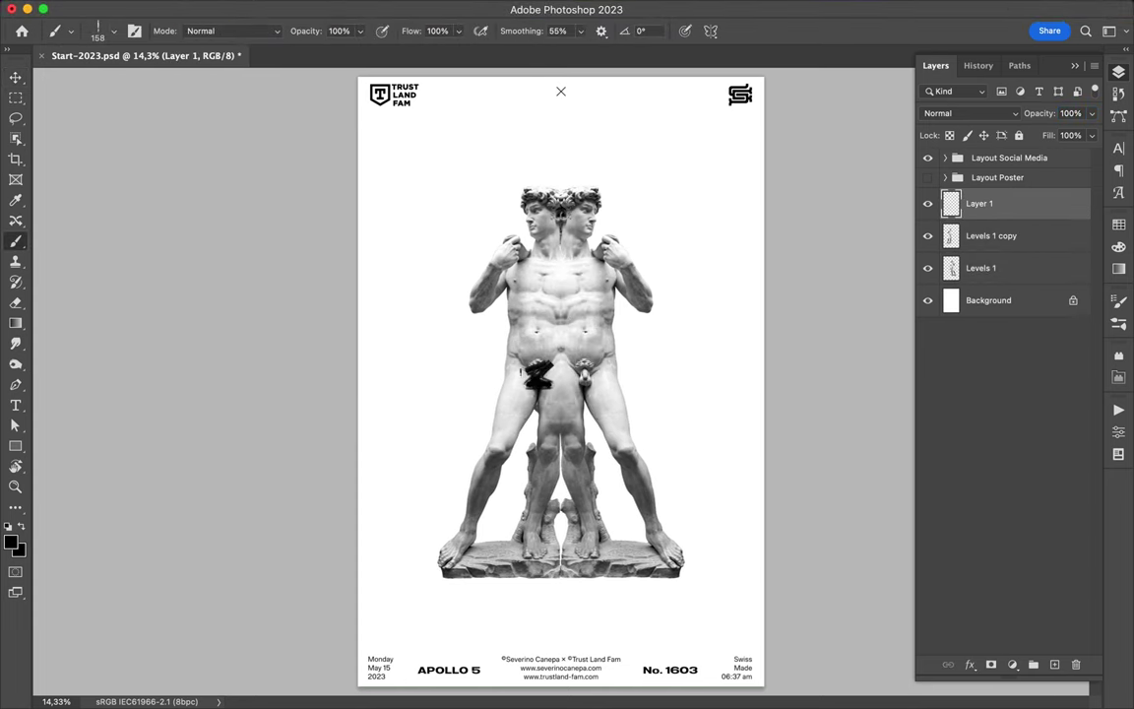
On a new layer, hand-letter DAV above the statues and ID below them.
key(ctrl+shift+alt+n)
double_click(980, 203)
text(D)
drag(430, 128, 433, 183)
mouse_move(504, 196)
mouse_down()
mouse_move(548, 119)
mouse_move(620, 196)
mouse_up()
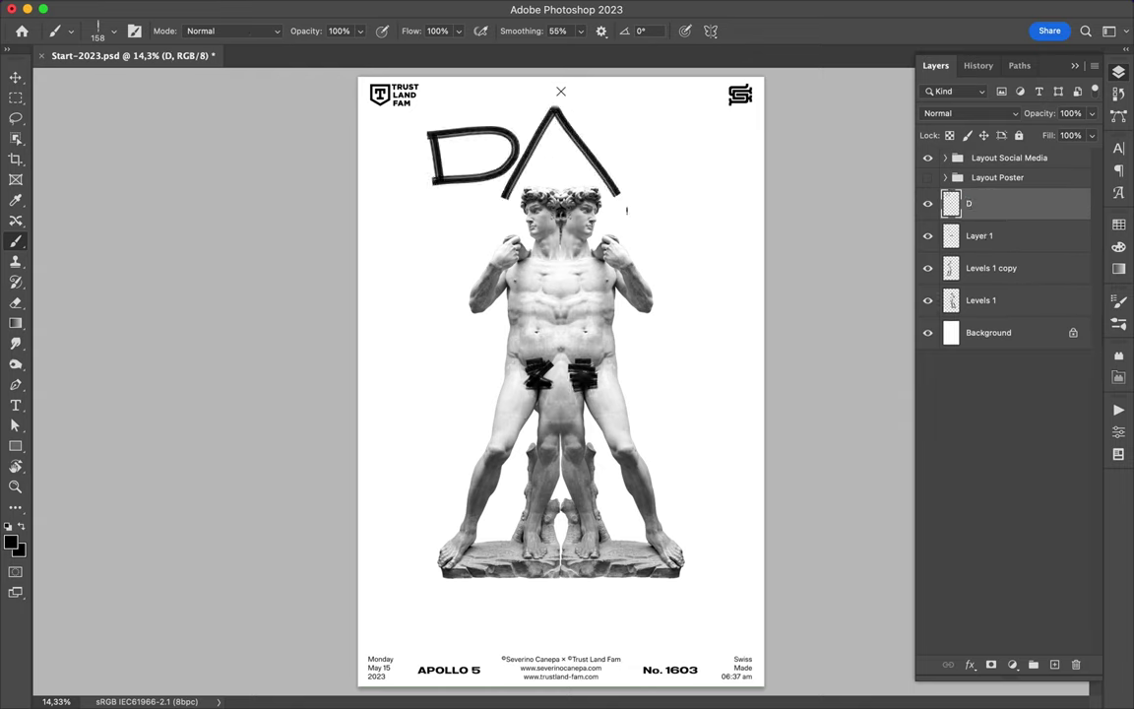
drag(398, 633, 485, 626)
drag(392, 594, 420, 593)
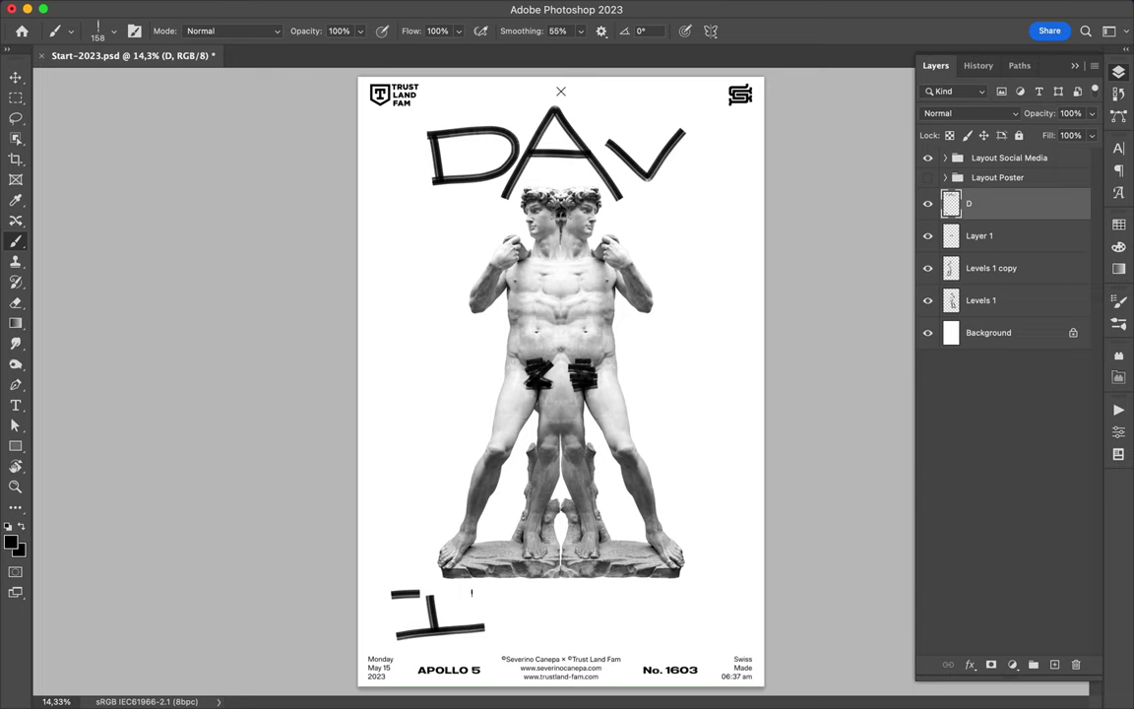
drag(495, 593, 546, 635)
Cut the ID letters onto their own layer and shift them right.
key(m)
drag(374, 561, 689, 645)
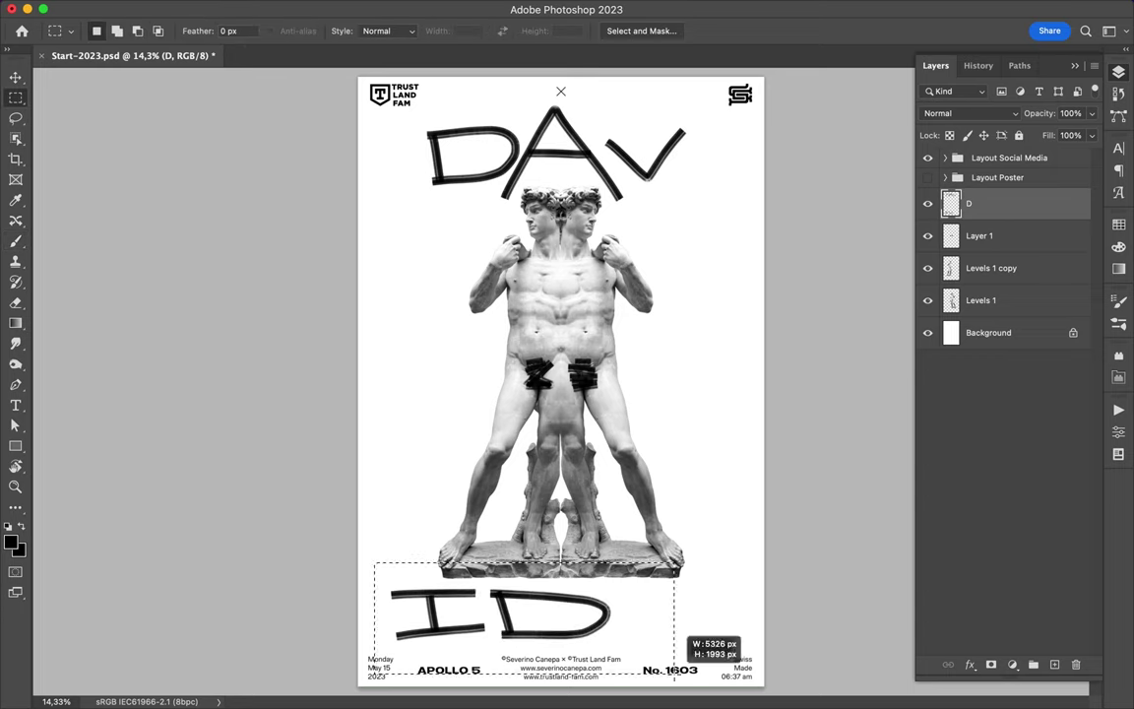
key(ctrl+shift+j)
key(v)
drag(517, 504, 588, 502)
Shrink both statue layers slightly with Free Transform and move the ID letters up.
shift+click(991, 301)
key(ctrl+t)
drag(684, 581, 676, 563)
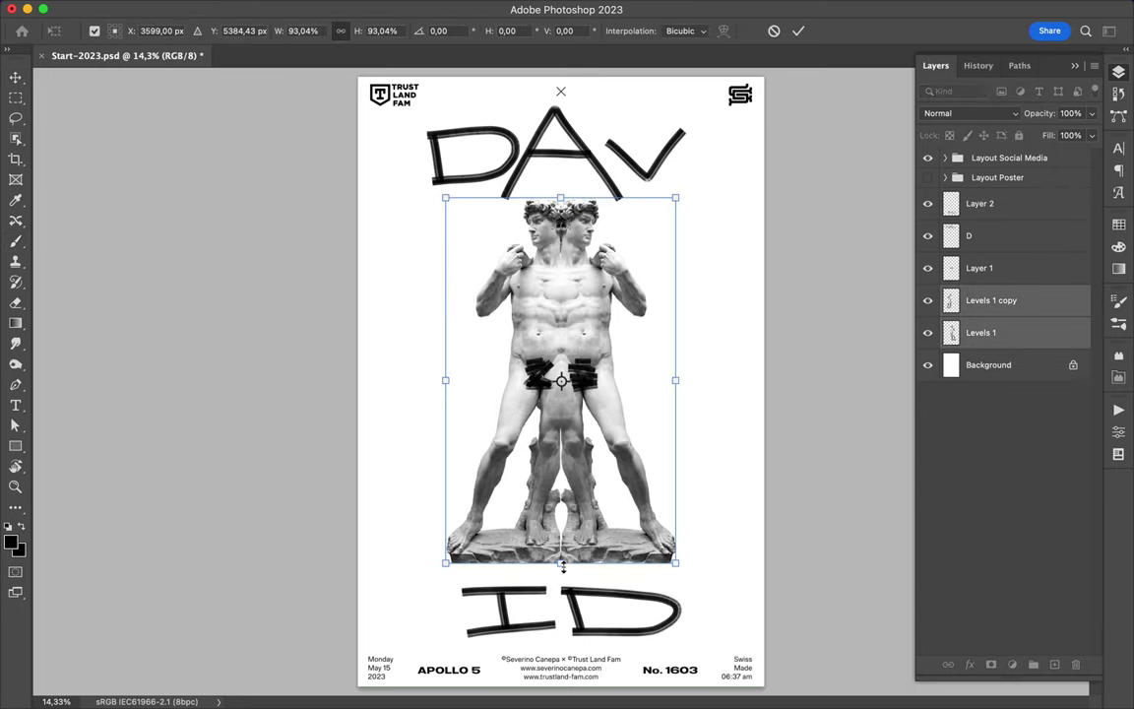
key(Return)
click(980, 203)
drag(531, 602, 526, 587)
Reposition all the artwork layers together and save the poster.
shift+click(980, 331)
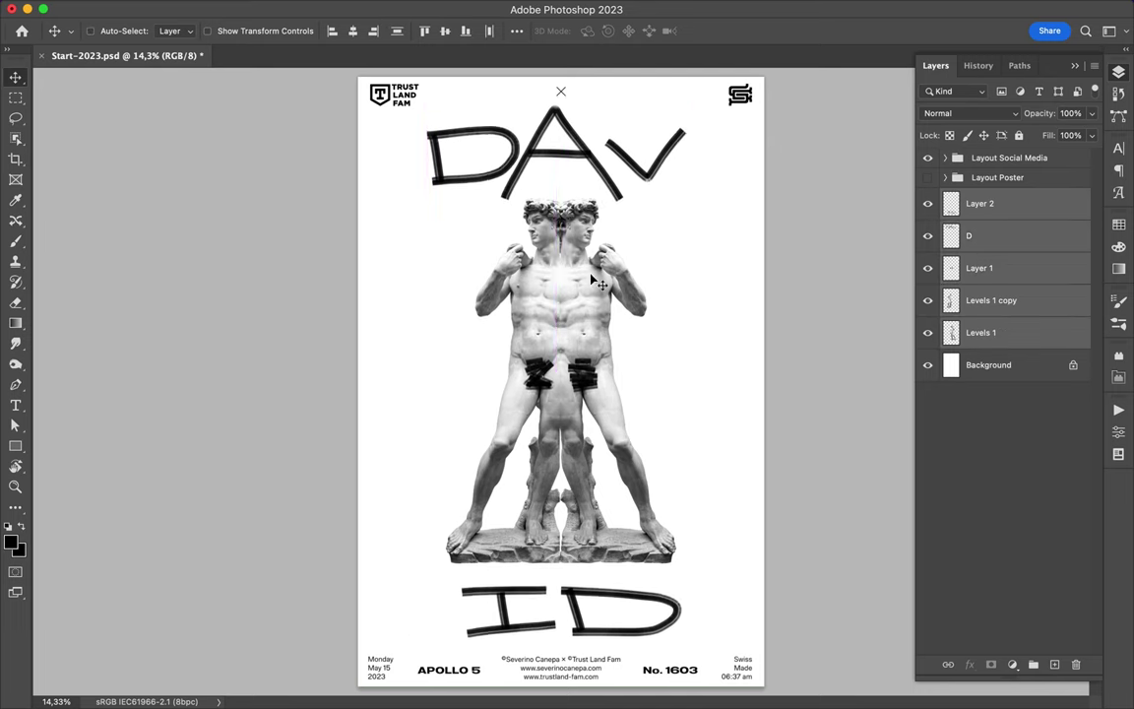
drag(530, 245, 536, 264)
key(ctrl+s)
click(764, 9)
click(633, 372)
Brush a rough black box frame around the statues and move the new layer above Background.
key(b)
click(979, 203)
mouse_move(436, 239)
mouse_down()
mouse_move(556, 305)
mouse_move(543, 485)
mouse_up()
drag(449, 479, 425, 475)
drag(436, 236, 670, 330)
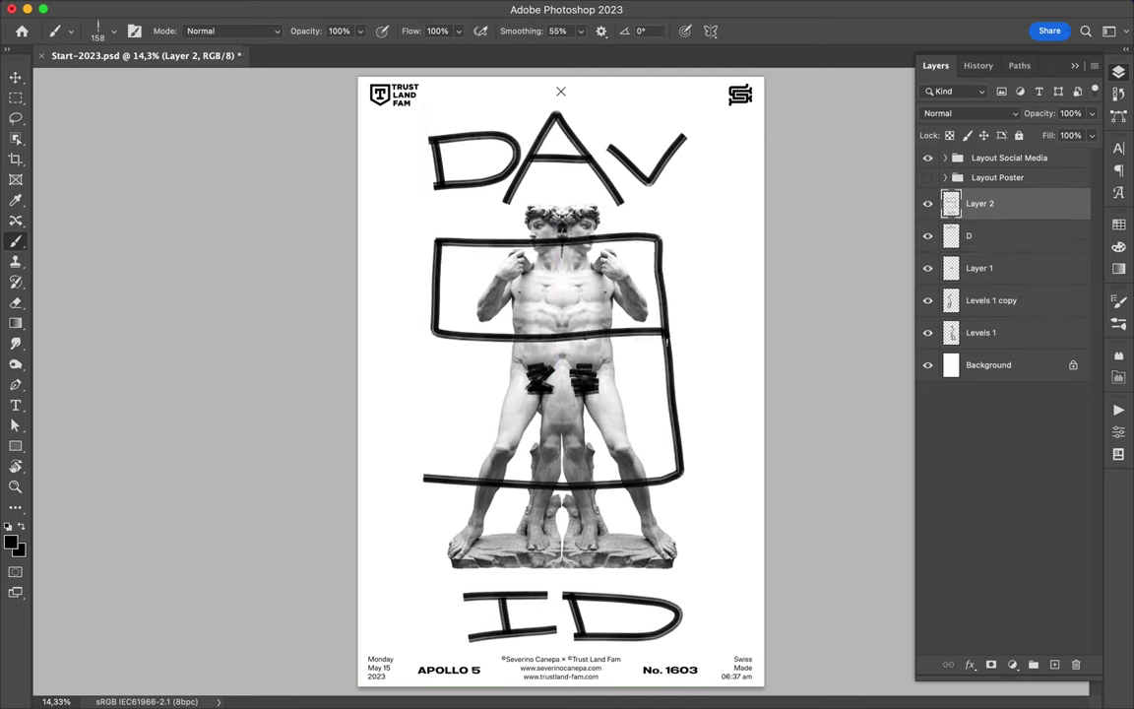
key(m)
drag(395, 213, 719, 506)
key(ctrl+j)
drag(981, 303, 981, 367)
Draw a rectangle over the left half of the page above the Background layer.
click(988, 397)
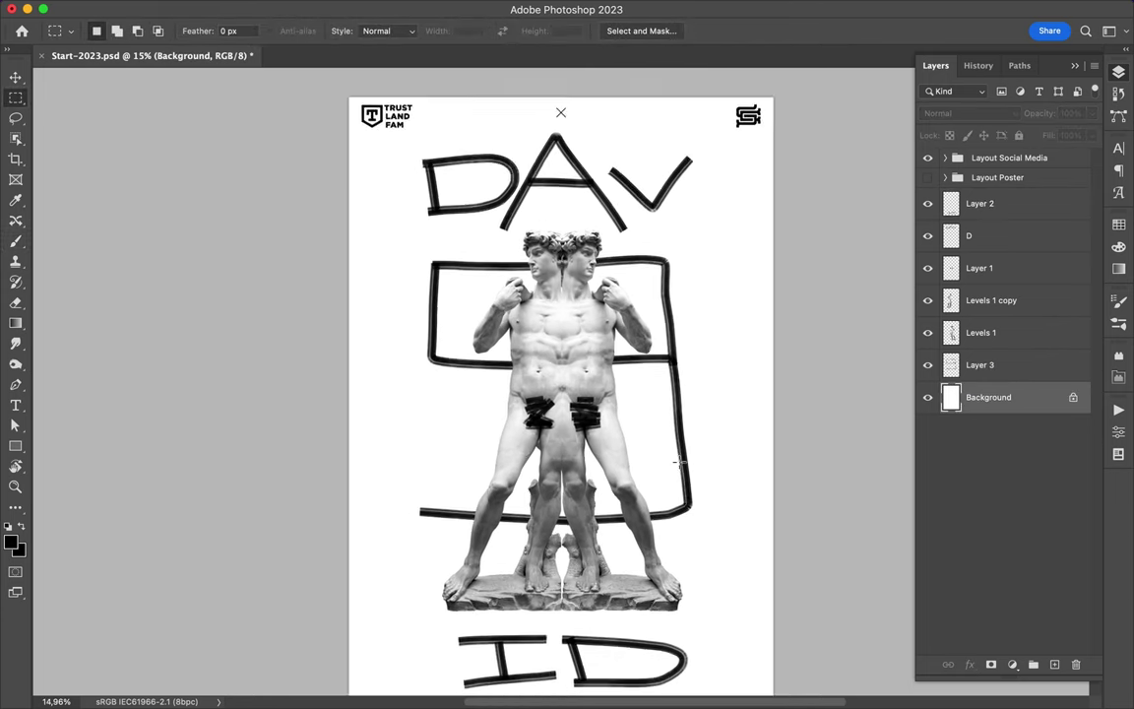
key(u)
drag(364, 86, 560, 679)
click(231, 30)
click(158, 106)
click(230, 30)
Copy the rectangle to the right half and give it a #dfdfdf light grey fill.
key(v)
drag(410, 266, 608, 266)
click(230, 31)
click(158, 106)
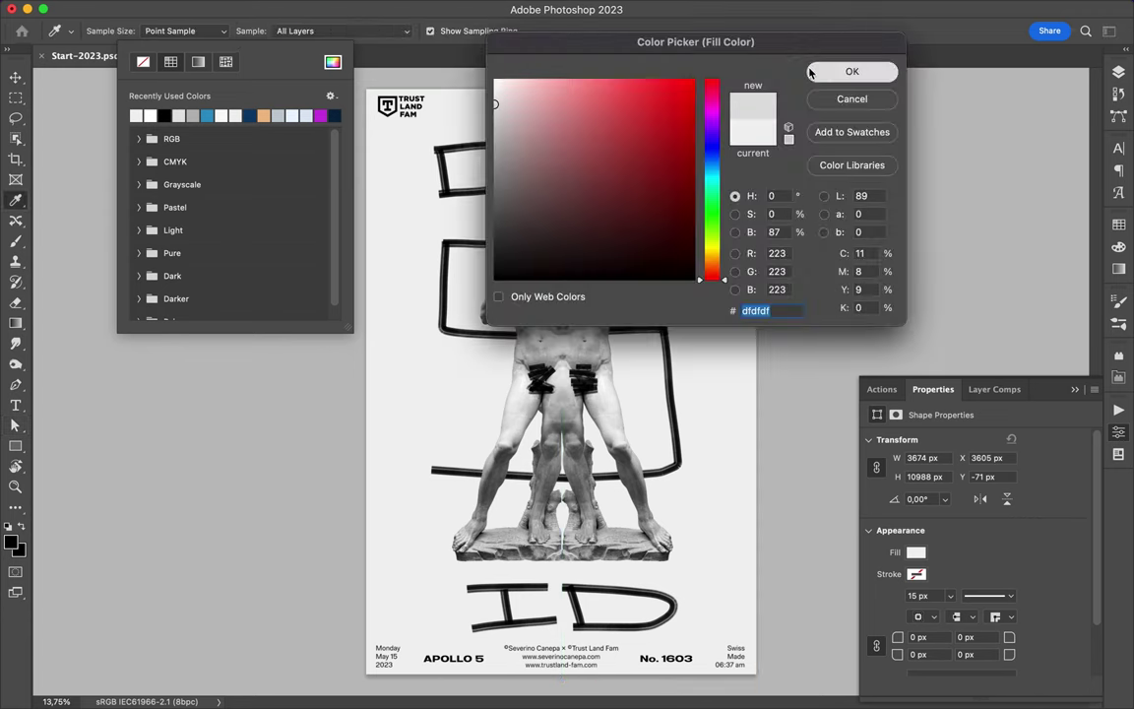
click(849, 71)
Hide the guides and choose a textured brush preset.
key(a)
key(F7)
click(113, 31)
scroll(118, 295, up, 3)
double_click(118, 268)
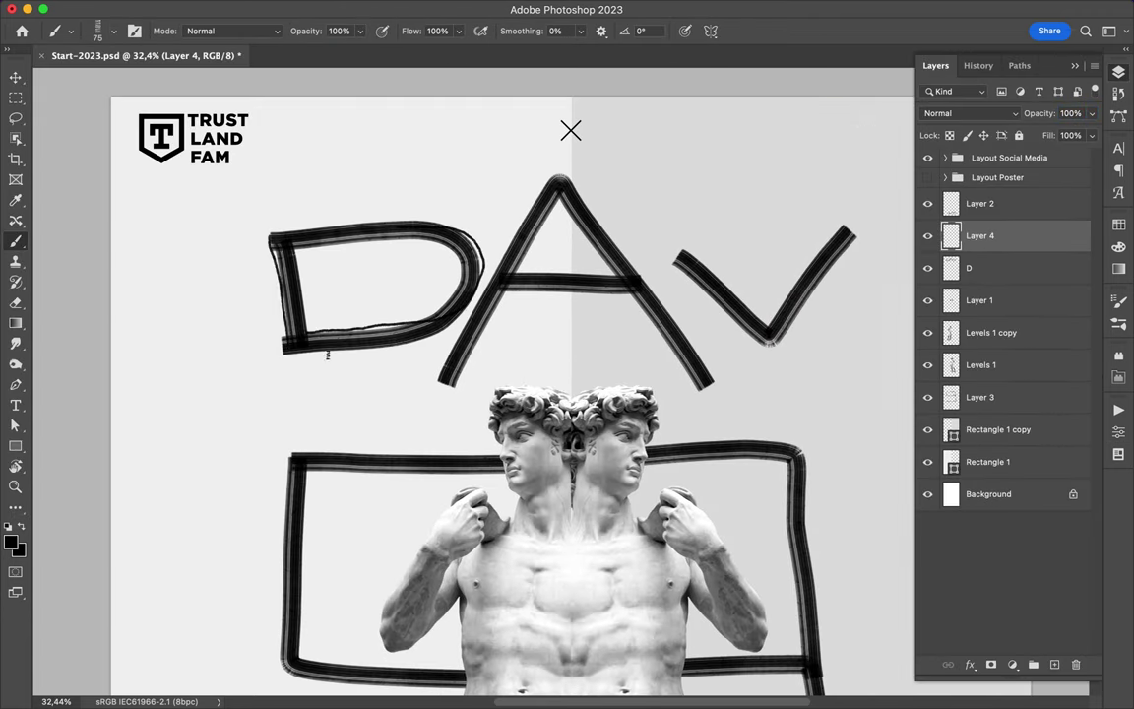
Undo the thin sketch strokes and switch to The Realist brush at 33 px.
key(super+z)
key(super+z)
key(super+z)
key(super+z)
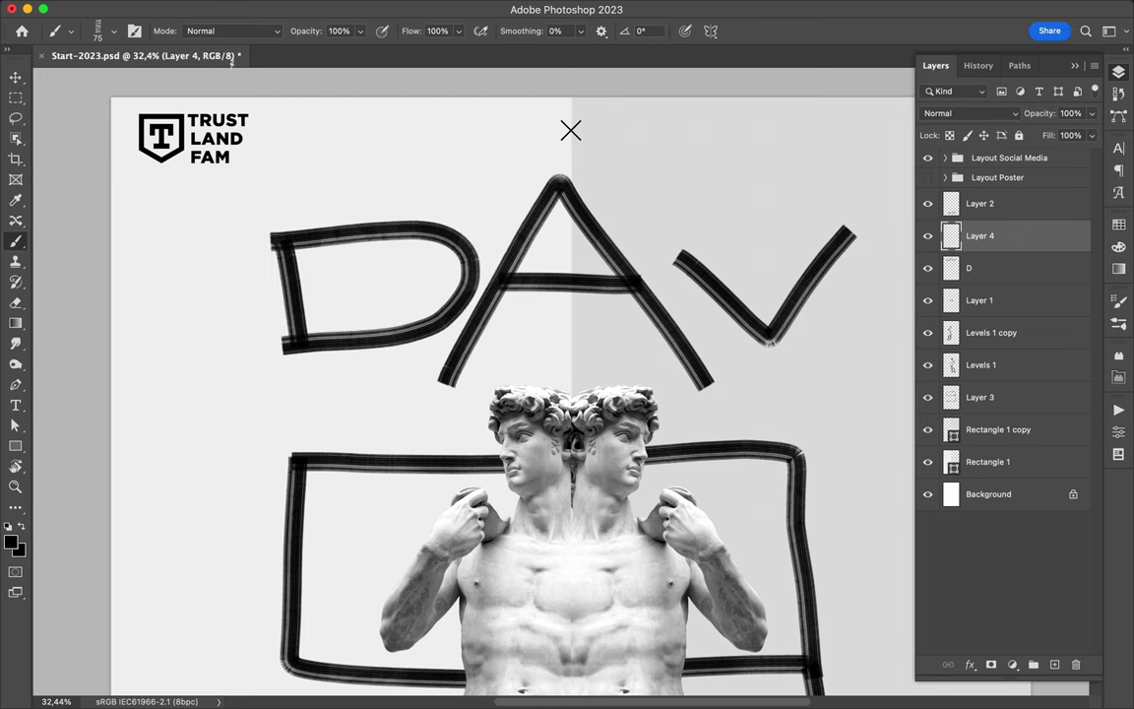
key(Return)
click(113, 30)
double_click(133, 424)
click(114, 30)
key(Return)
Retrace the top D, the A's left leg and the V's right arm with marker strokes.
drag(282, 339, 355, 331)
drag(271, 237, 442, 233)
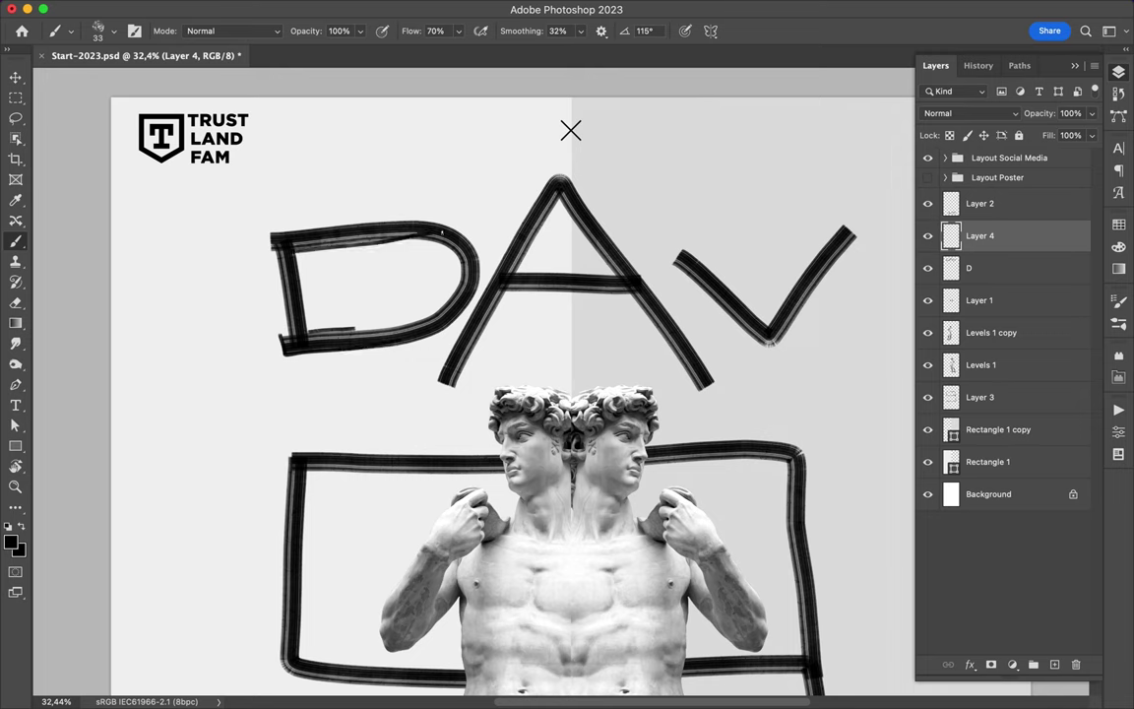
drag(441, 384, 490, 190)
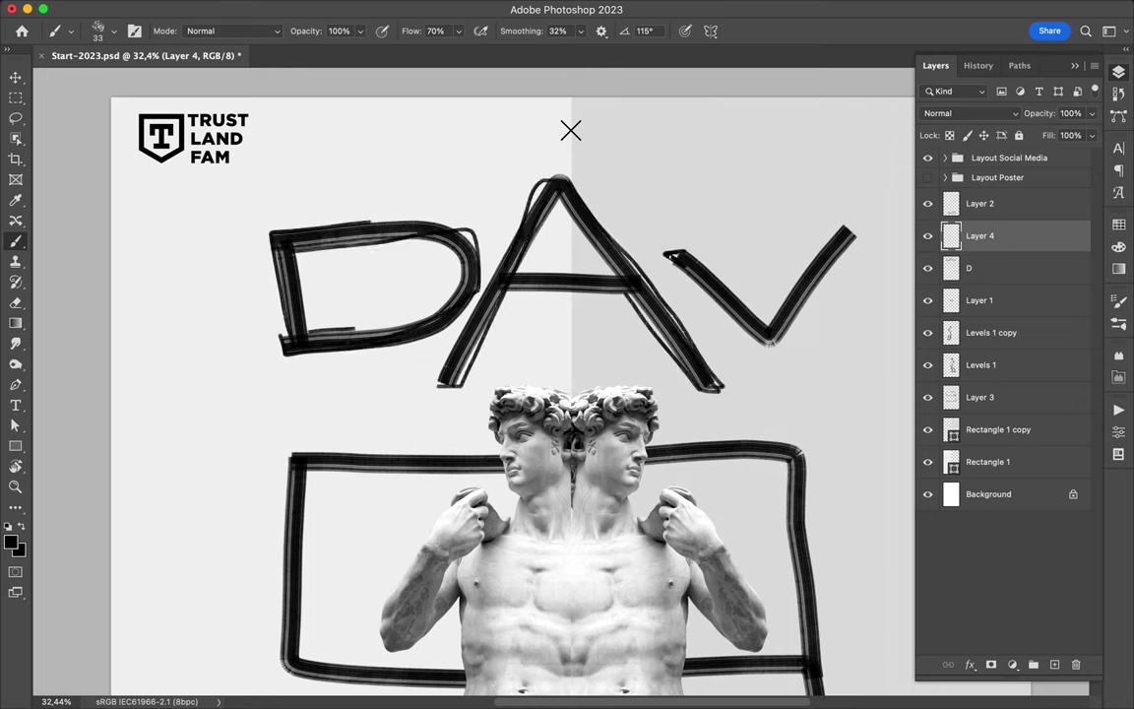
drag(771, 341, 858, 225)
Retrace the bottom D outline and add a small scratch mark on the statue.
scroll(571, 130, down, 10)
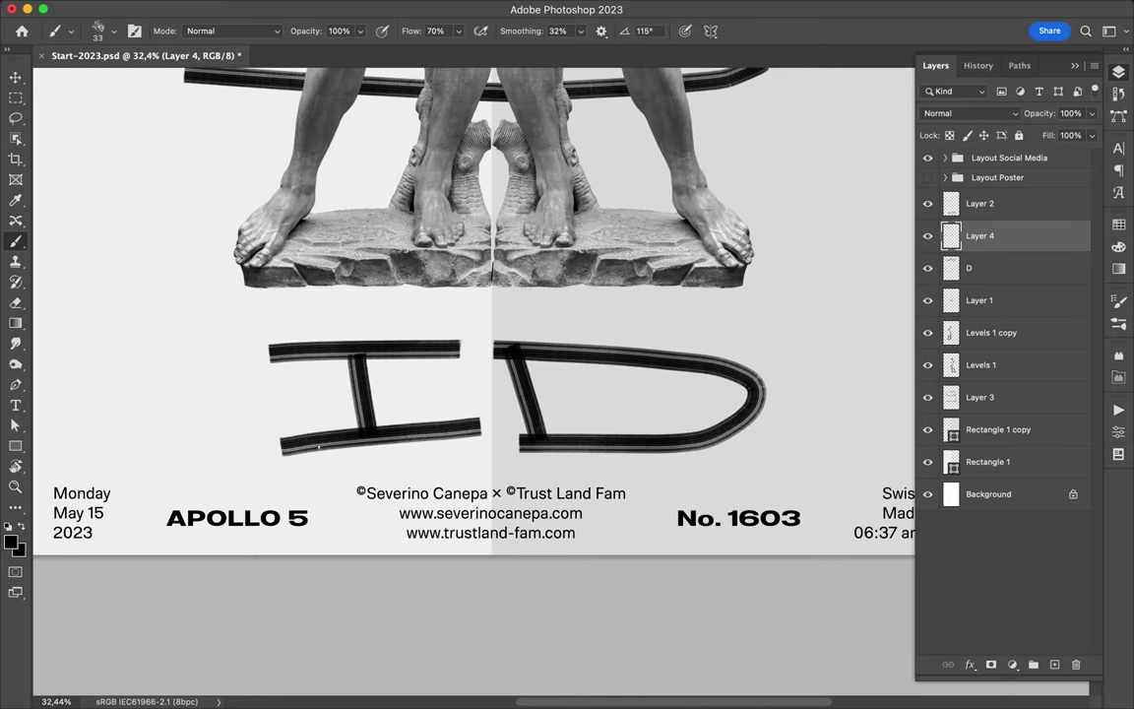
scroll(571, 295, right, 2)
mouse_move(462, 347)
mouse_down()
mouse_move(689, 448)
mouse_move(576, 362)
mouse_move(492, 438)
mouse_up()
scroll(492, 438, up, 3)
scroll(467, 290, up, 6)
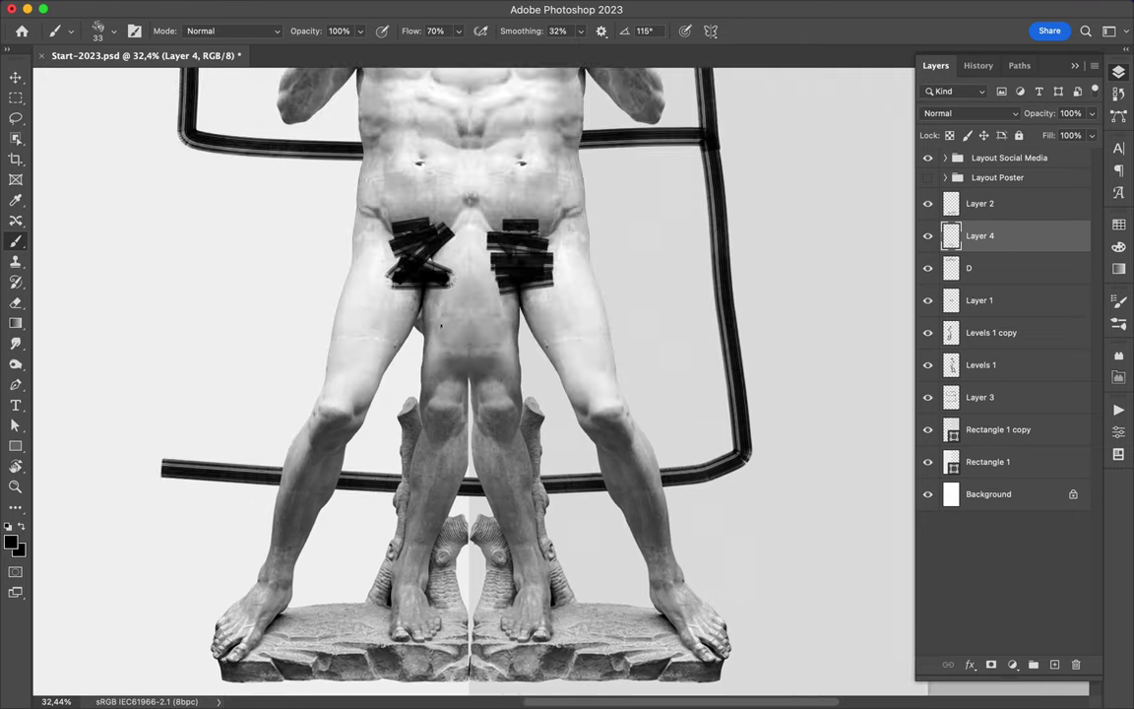
scroll(467, 291, up, 4)
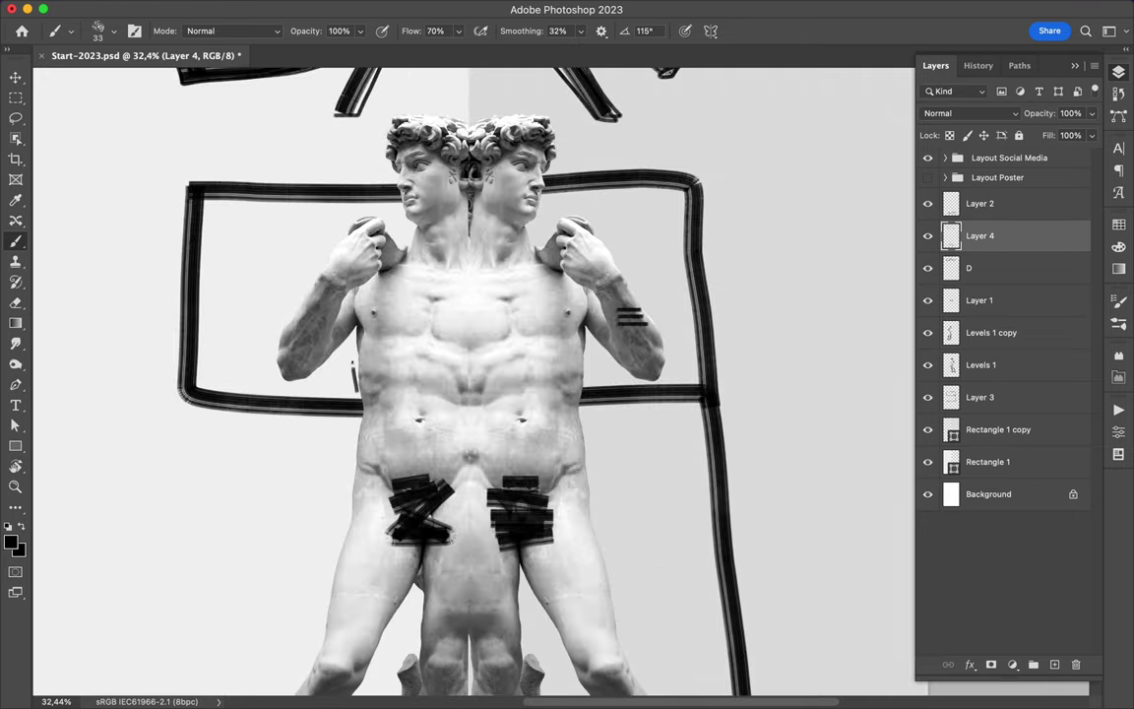
scroll(473, 384, down, 5)
scroll(472, 384, down, 2)
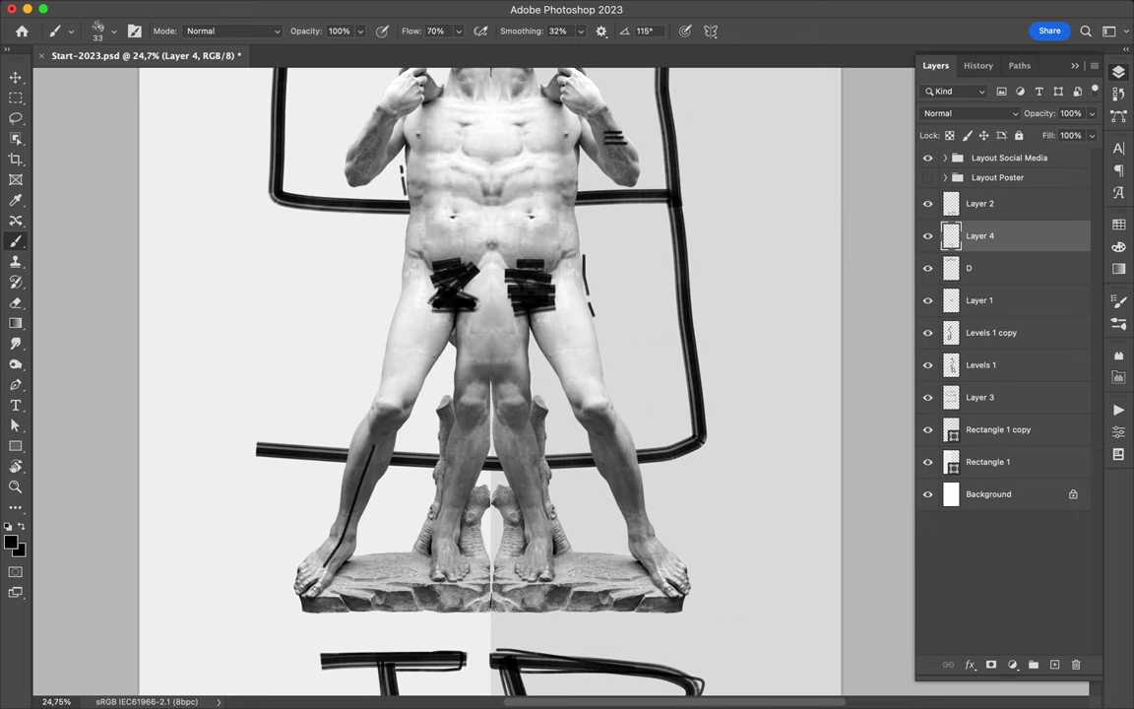
scroll(475, 271, up, 1)
drag(475, 271, 495, 295)
scroll(498, 384, down, 3)
scroll(498, 384, up, 5)
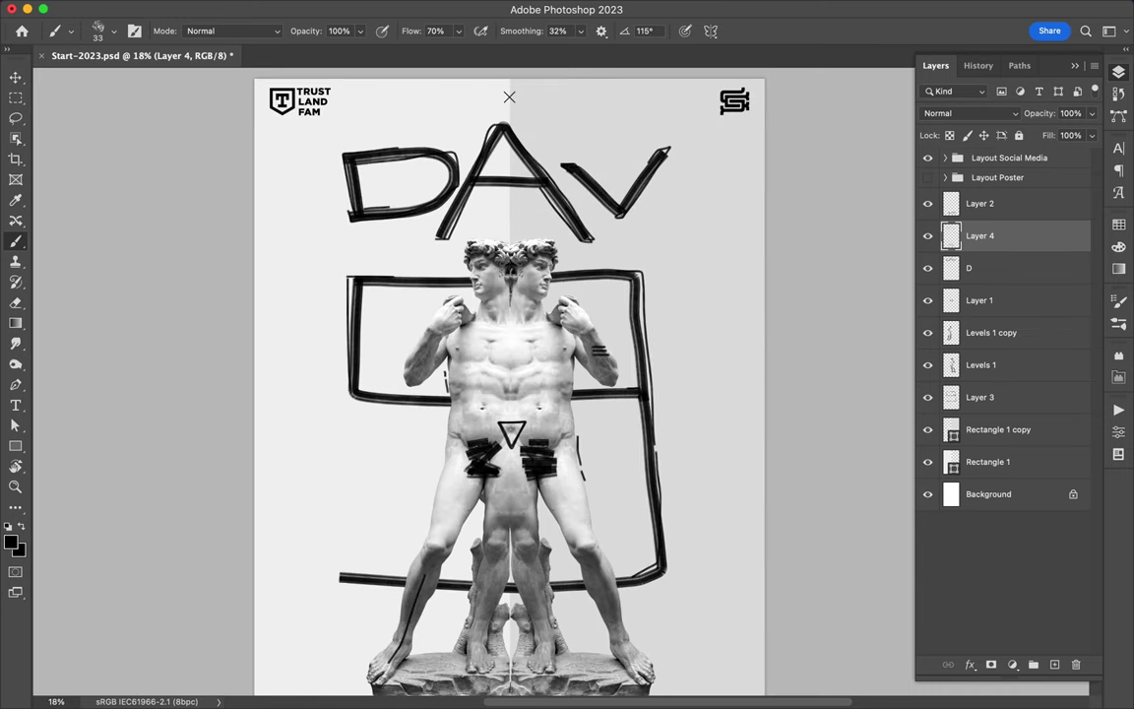
Reinforce the frame's right edge with brush strokes on Layer 3.
click(980, 396)
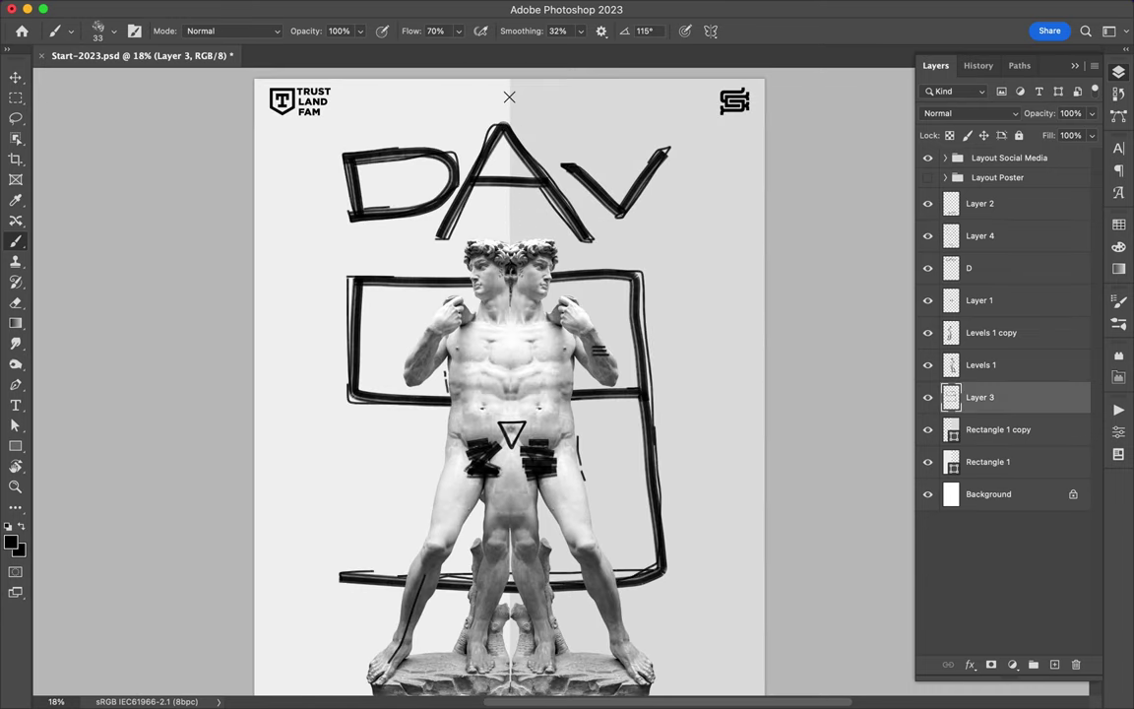
drag(635, 392, 632, 571)
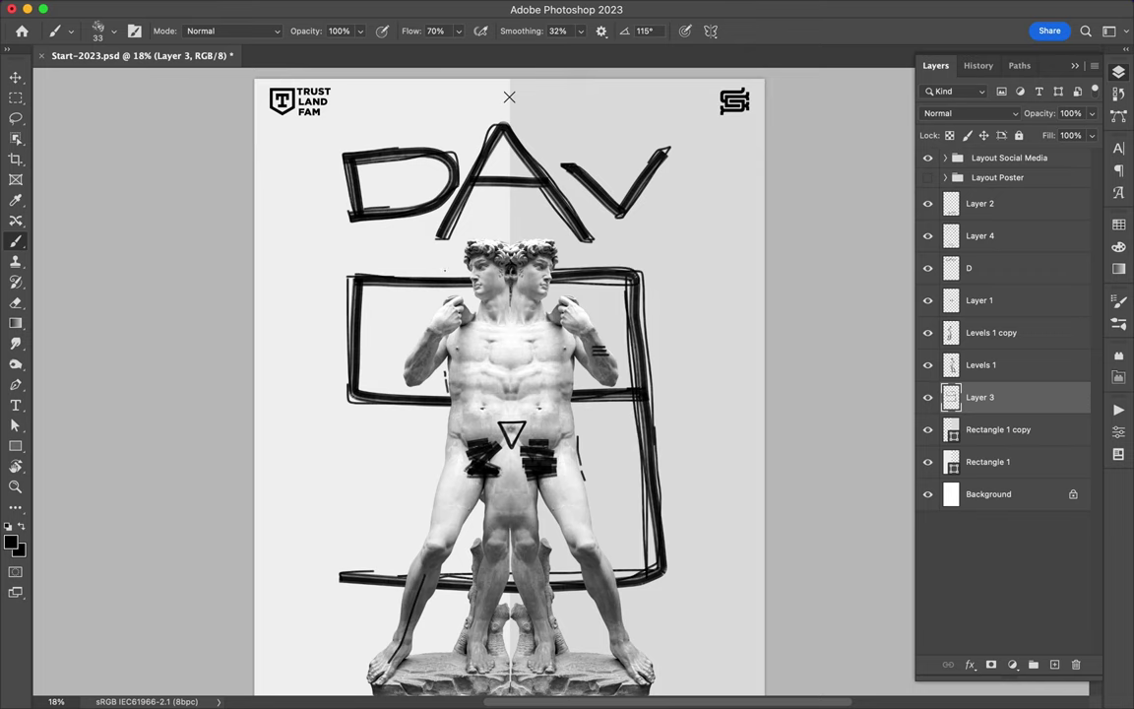
scroll(559, 377, up, 3)
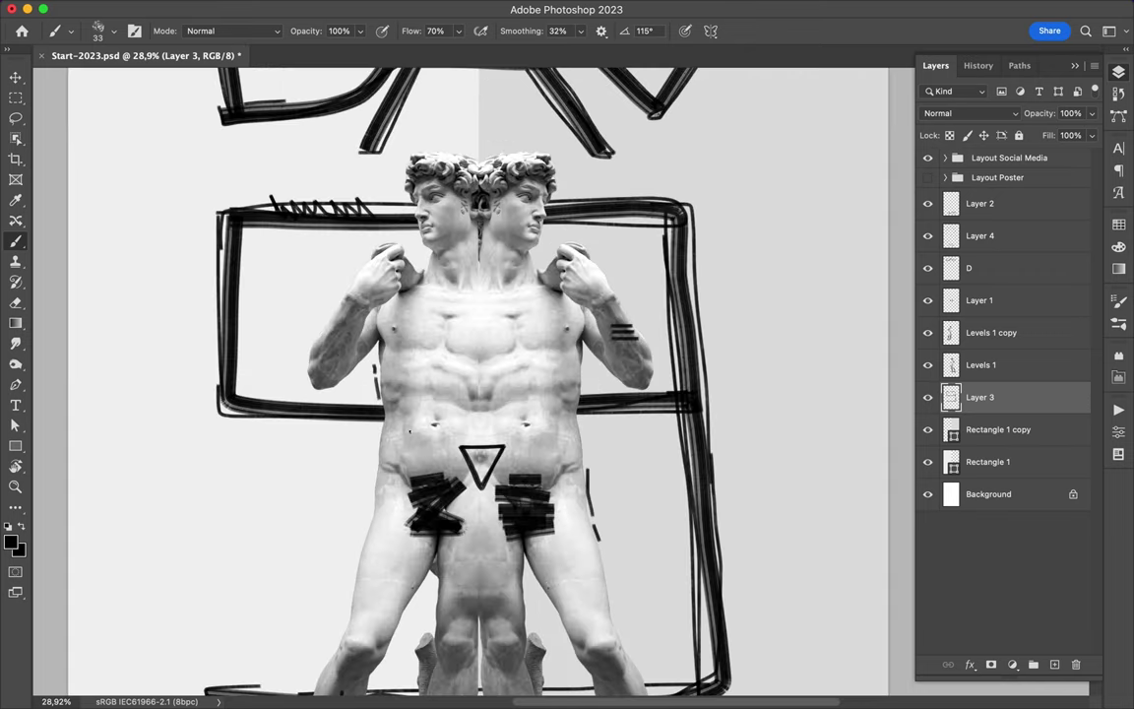
On Layer 4, doodle a zigzag left of the statue's legs and more marks to the right.
super+click(559, 377)
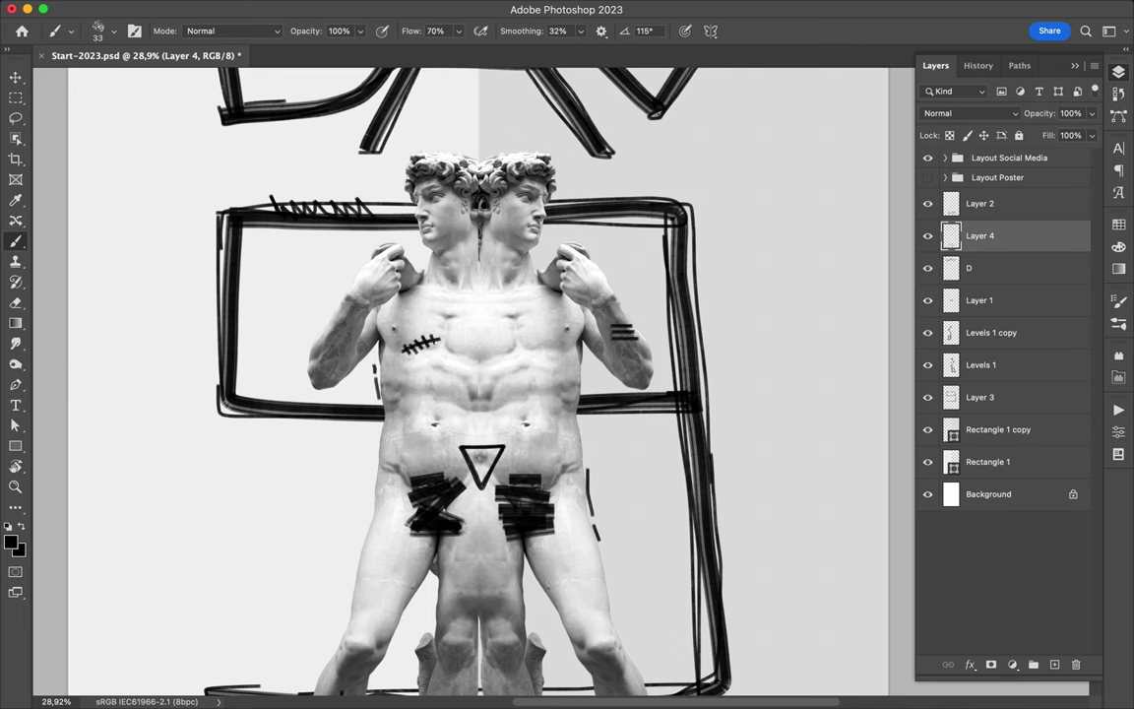
scroll(374, 364, down, 5)
scroll(472, 384, down, 6)
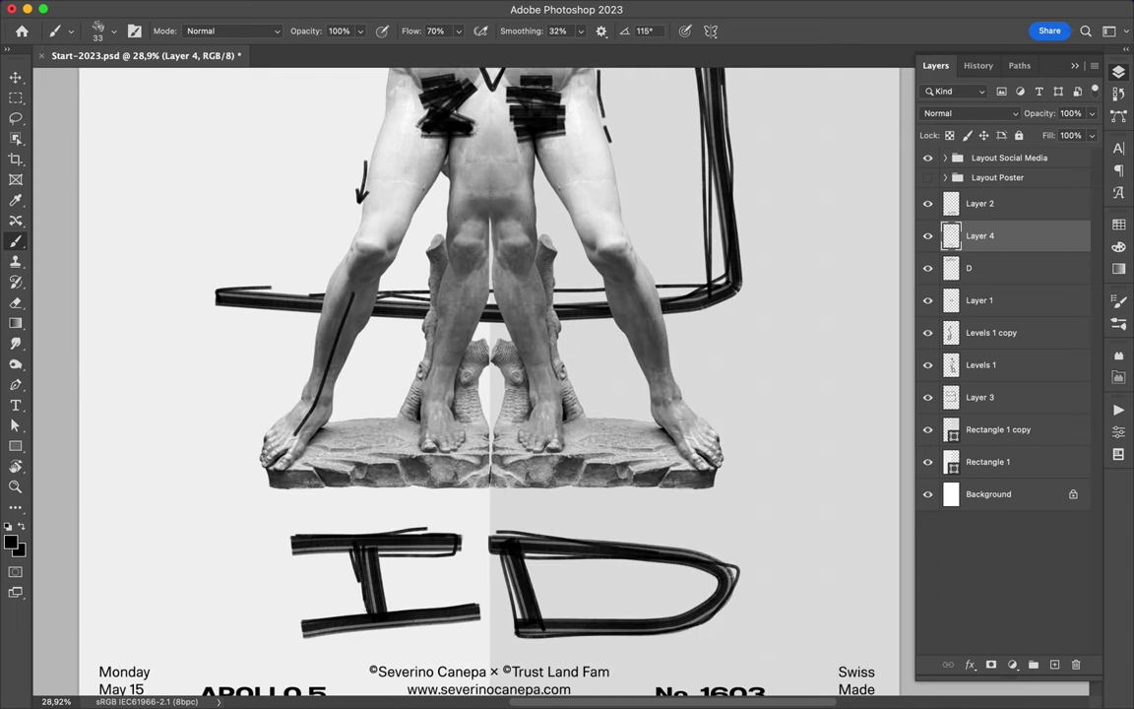
scroll(357, 548, down, 2)
scroll(354, 404, up, 3)
drag(372, 453, 283, 384)
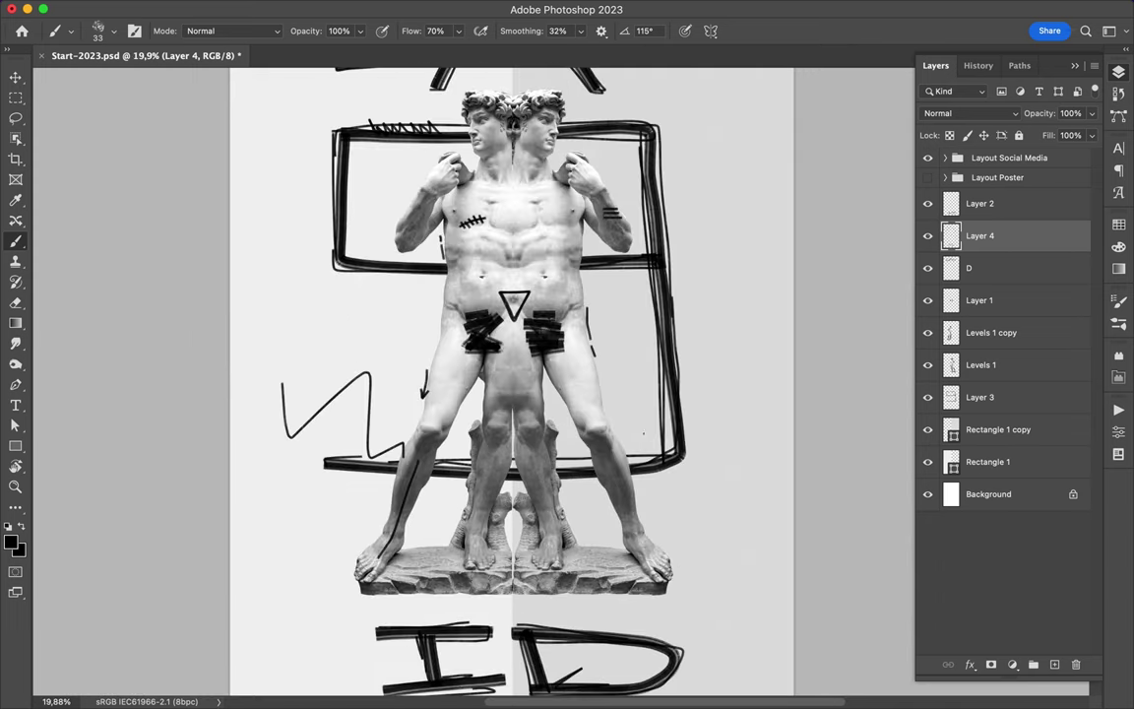
drag(639, 490, 724, 442)
scroll(560, 225, up, 4)
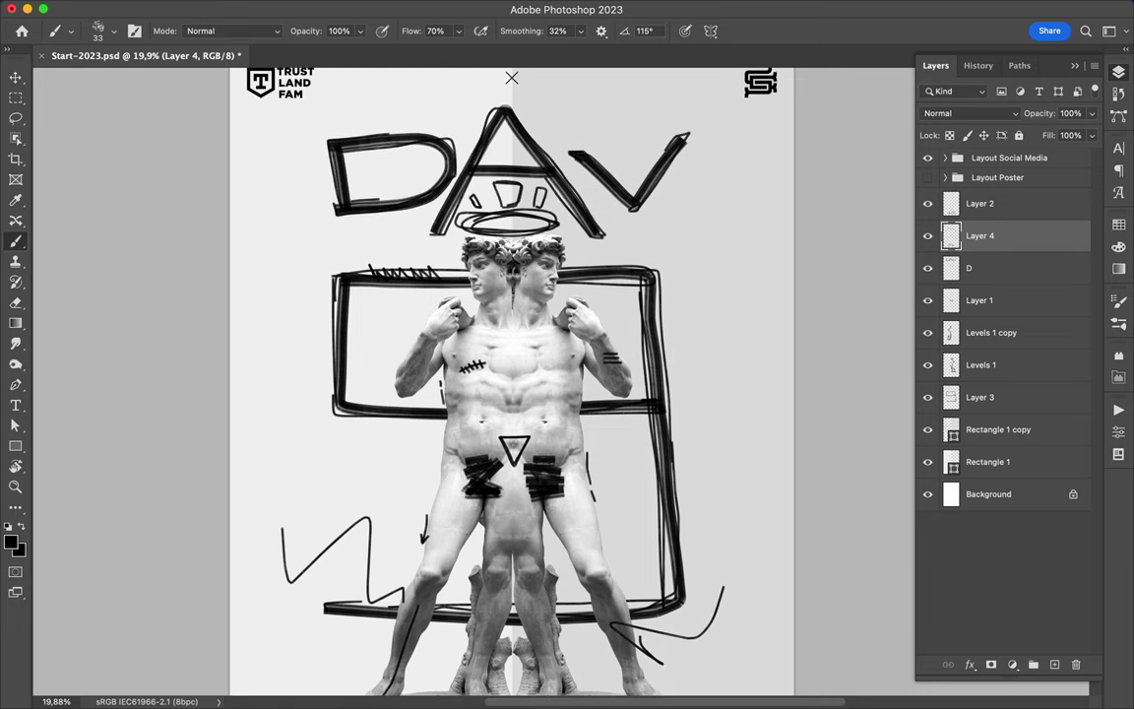
scroll(511, 77, down, 3)
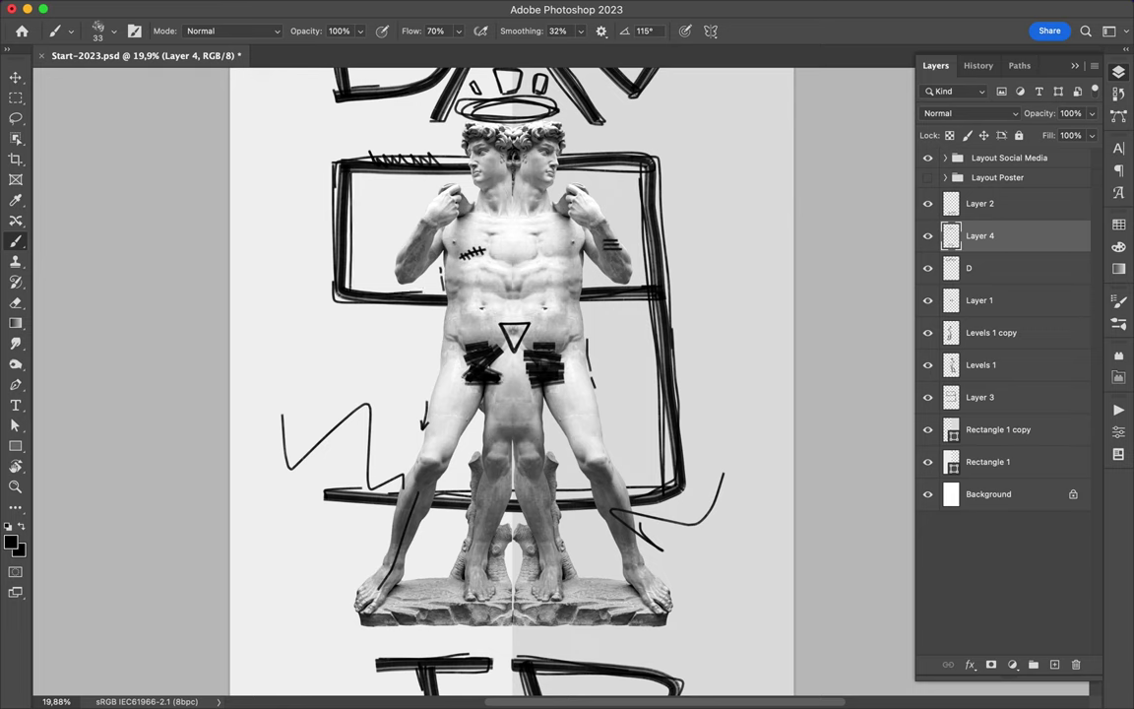
Pick a broad streaky dry brush and add a new layer above Rectangle 1.
click(69, 31)
scroll(118, 295, down, 2)
click(99, 369)
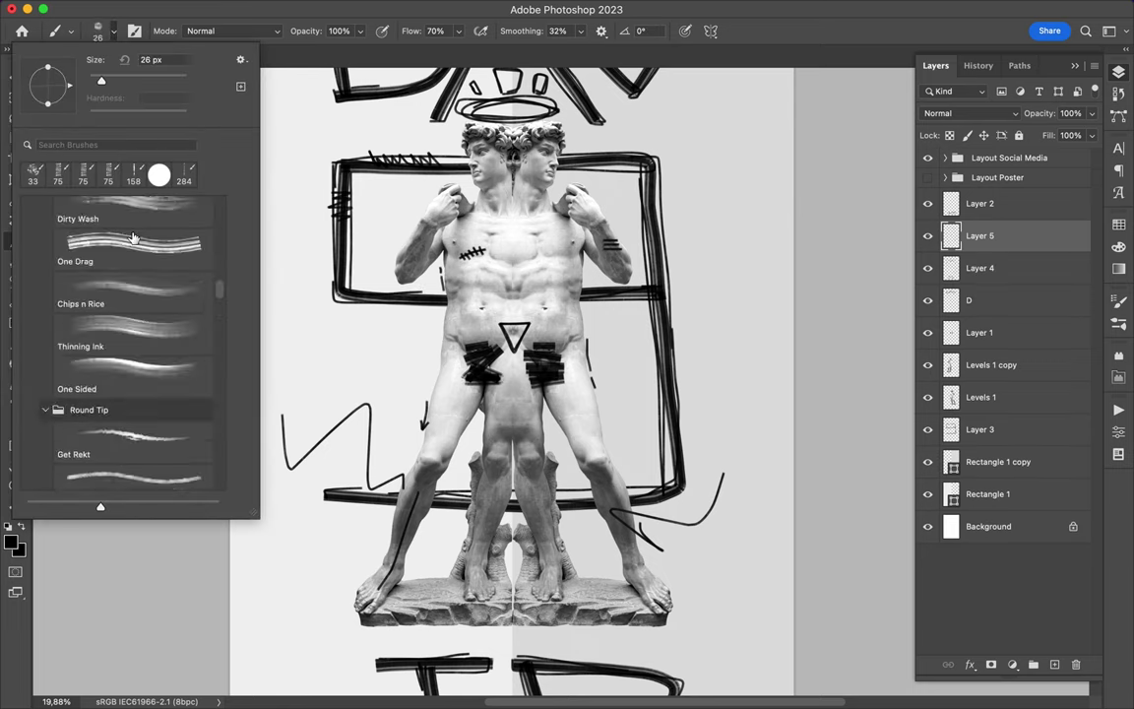
key(Return)
click(987, 462)
key(ctrl+shift+alt+n)
Paint streaky black bars around the frame and the DAV lettering.
drag(686, 296, 686, 471)
drag(324, 297, 448, 297)
scroll(336, 384, down, 2)
scroll(337, 384, up, 5)
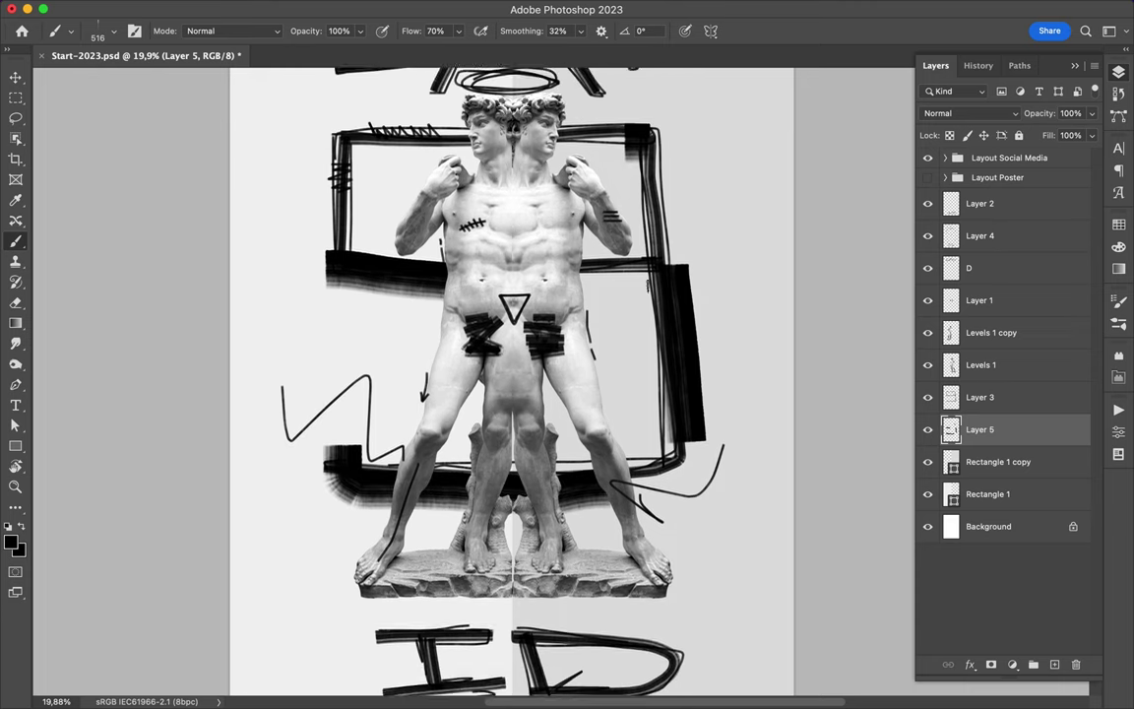
drag(296, 254, 384, 254)
scroll(511, 394, down, 5)
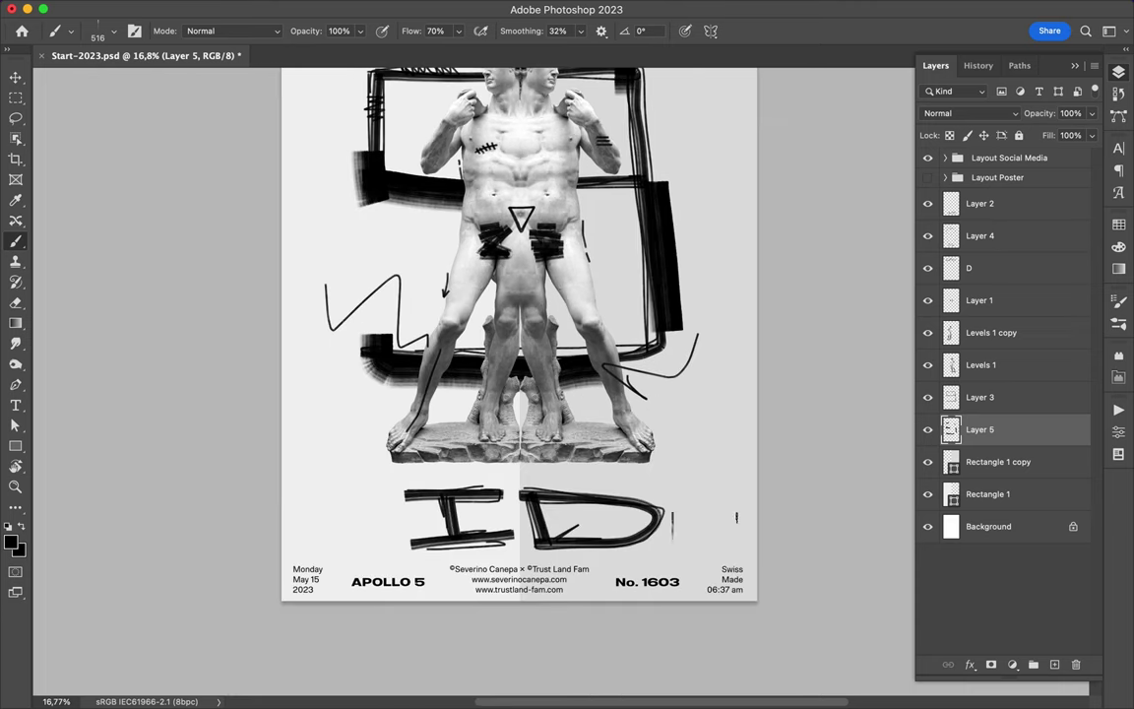
scroll(512, 394, up, 5)
drag(266, 258, 792, 254)
scroll(792, 254, down, 5)
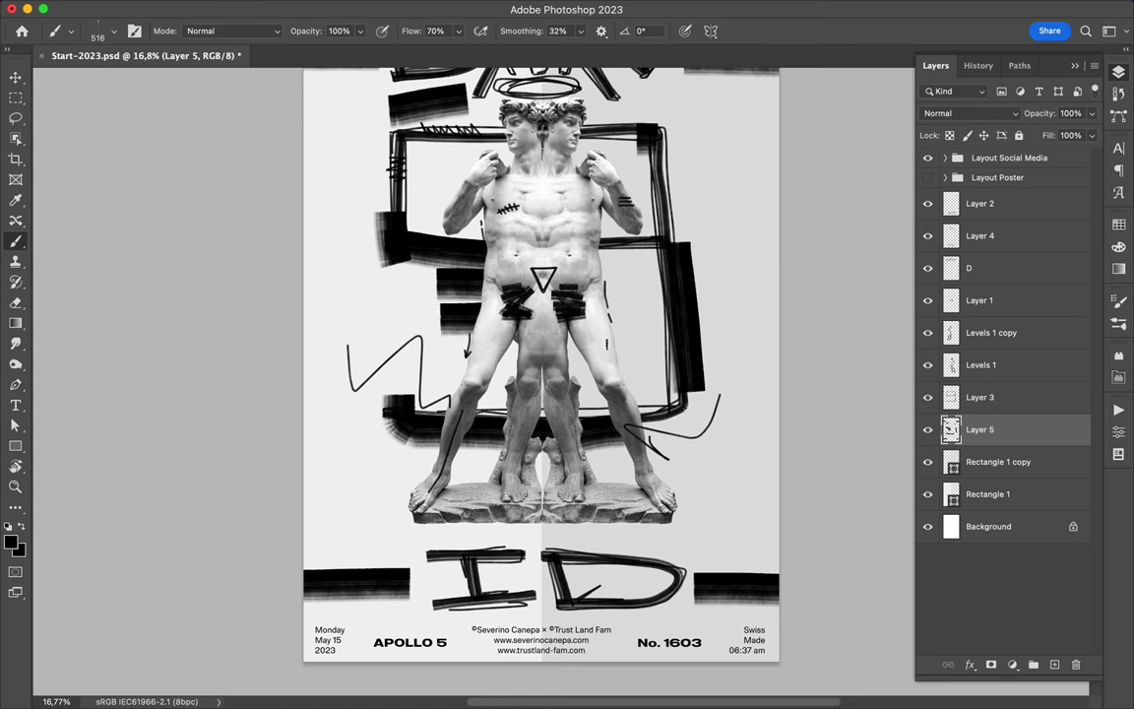
scroll(590, 394, down, 2)
Paint stacked black bars beside the letter I with a lighter low-flow brush.
click(110, 30)
double_click(133, 353)
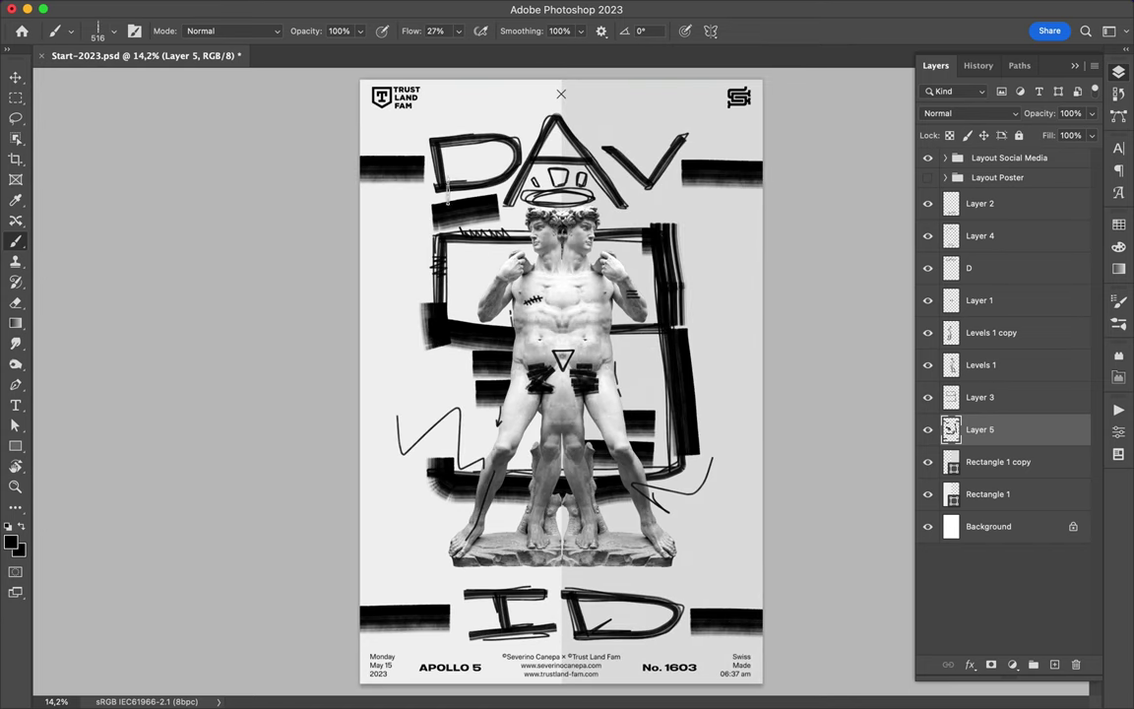
drag(431, 645, 477, 645)
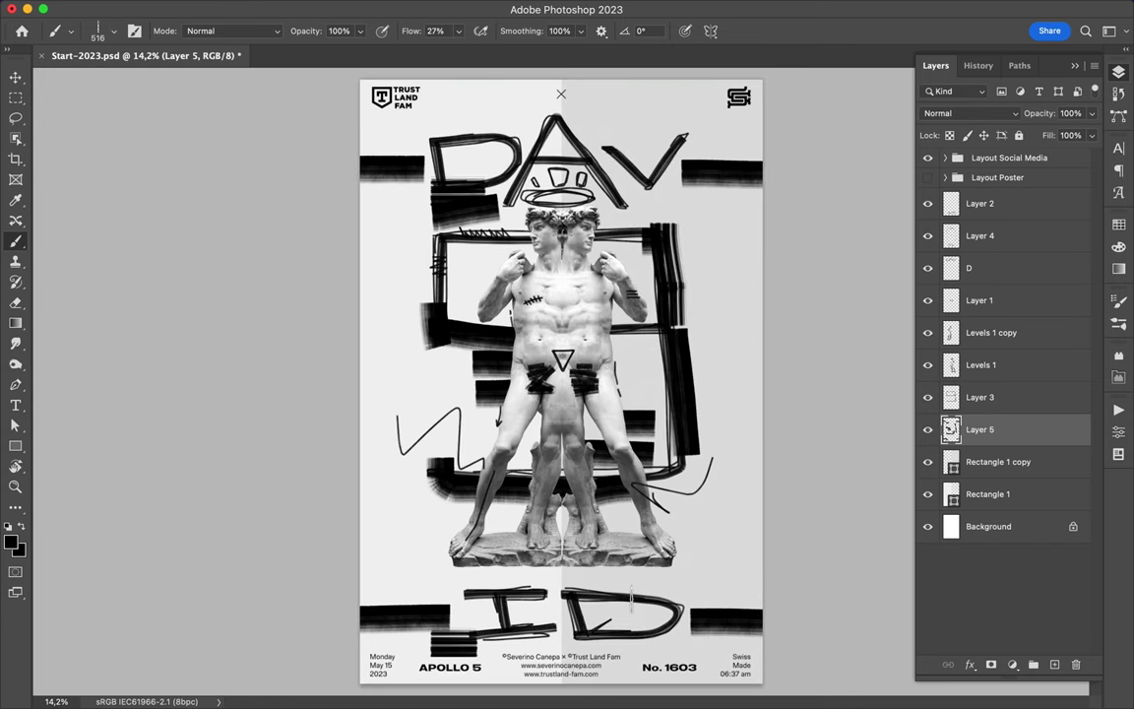
Select the Rough Romper brush in the Brush Preset picker.
click(110, 31)
click(133, 372)
scroll(123, 404, down, 3)
On a new layer, scribble thin lines over the statues' legs and the bottom D.
scroll(526, 540, up, 3)
key(ctrl+shift+alt+n)
mouse_move(279, 282)
mouse_down()
mouse_move(295, 581)
mouse_move(462, 450)
mouse_up()
drag(315, 345, 546, 536)
scroll(561, 394, down, 2)
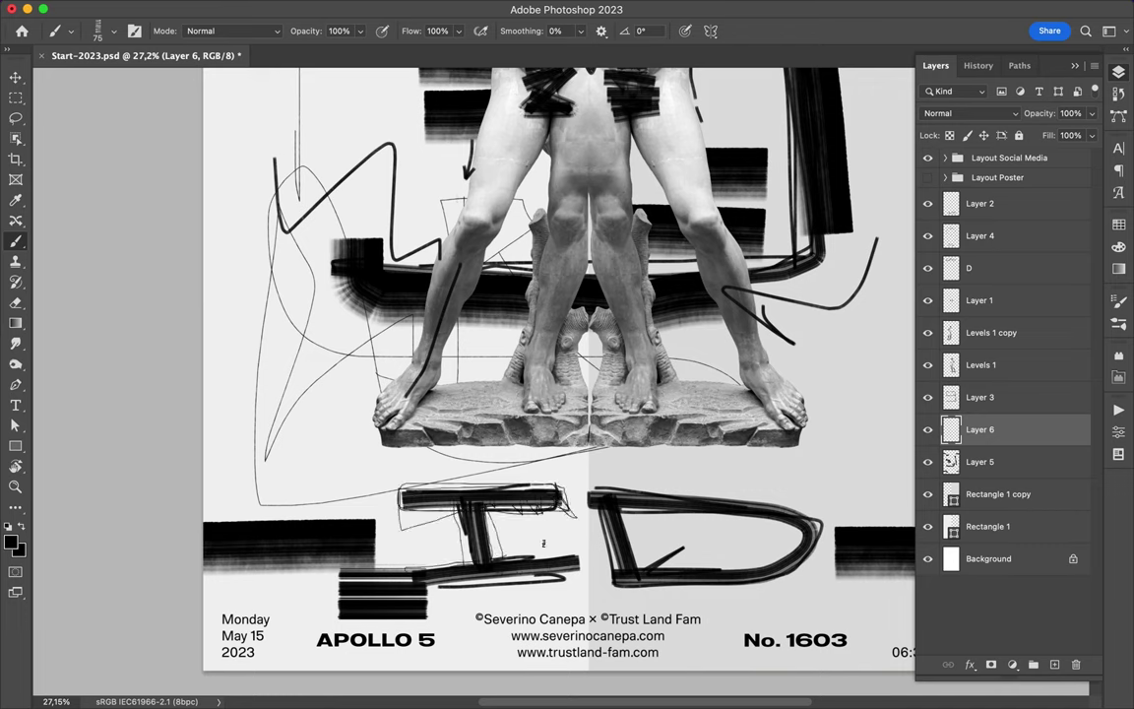
drag(742, 503, 603, 441)
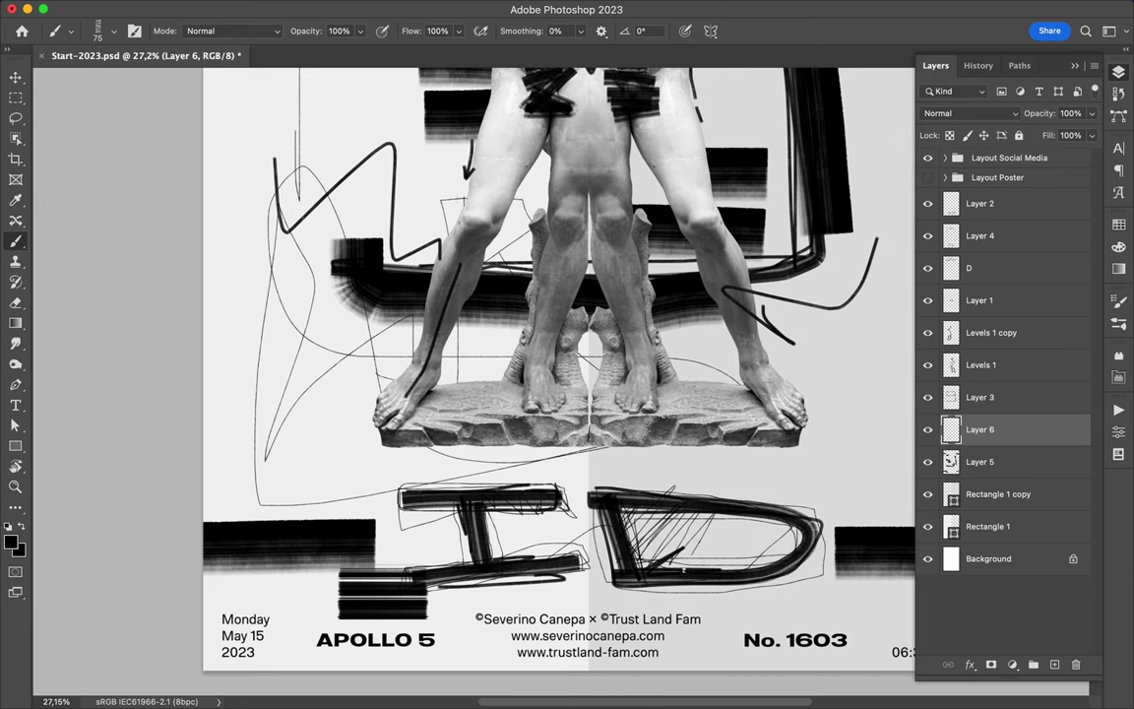
Scribble thin loose lines around the top D, both legs of the A and across the top lettering.
scroll(548, 175, up, 10)
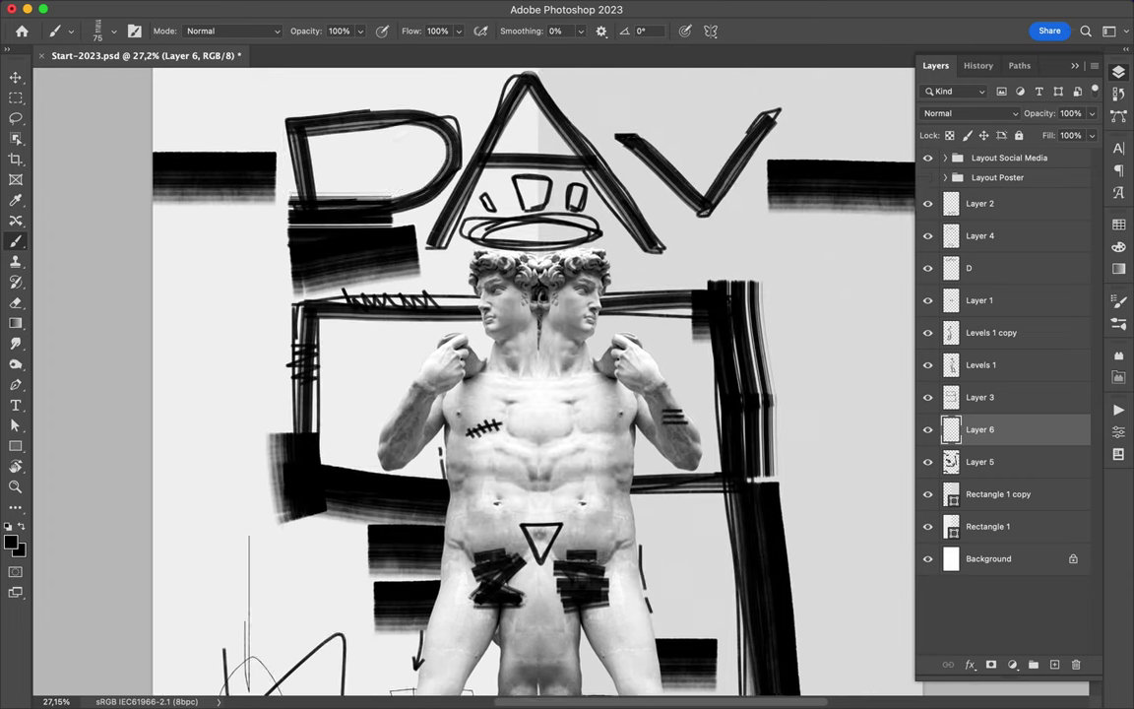
scroll(549, 175, up, 2)
drag(462, 251, 290, 286)
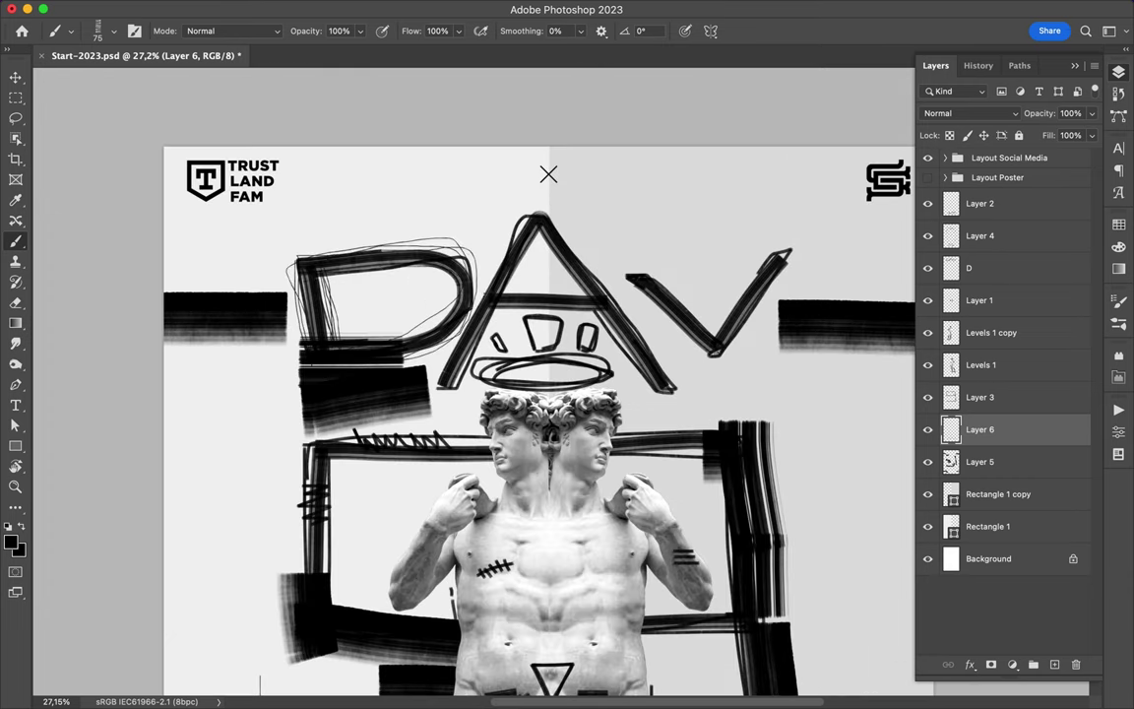
drag(413, 343, 491, 209)
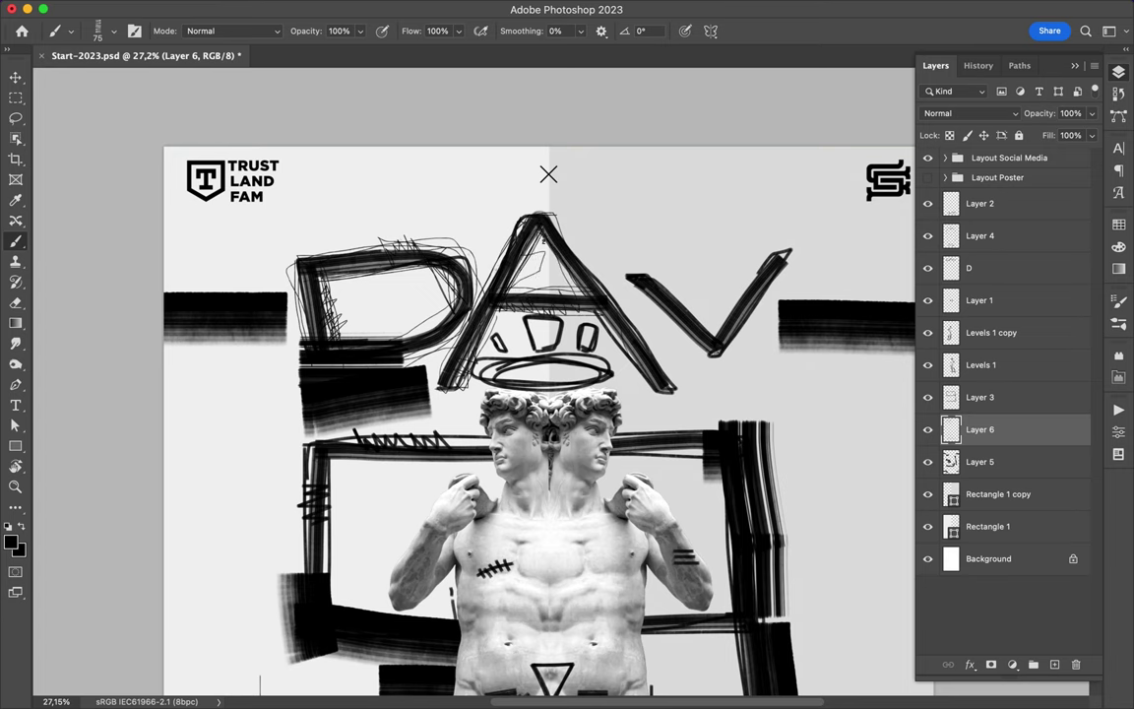
scroll(483, 394, down, 3)
scroll(482, 394, right, 5)
drag(569, 335, 388, 212)
drag(588, 348, 433, 168)
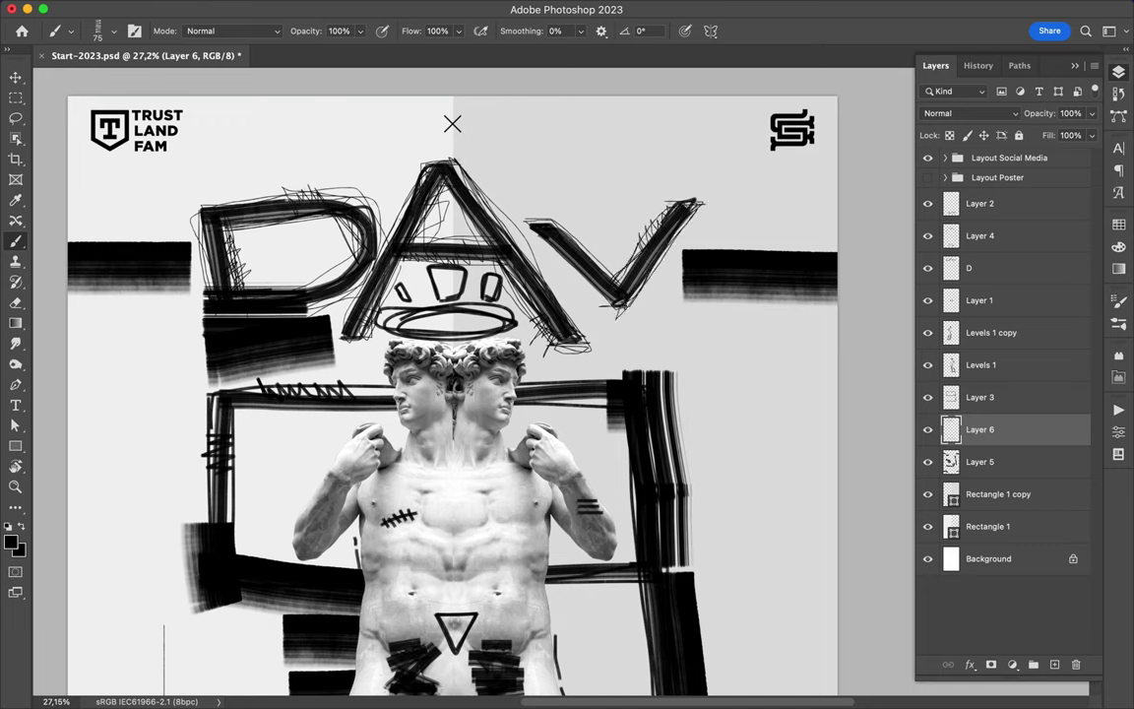
drag(746, 384, 778, 509)
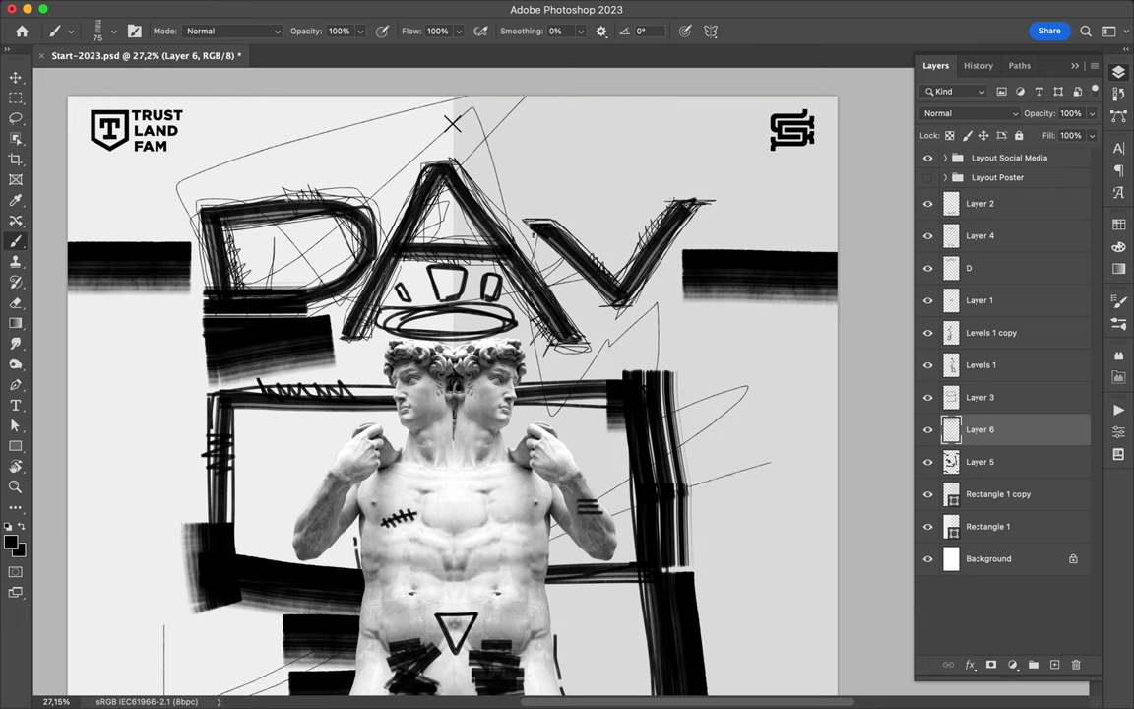
scroll(452, 123, down, 5)
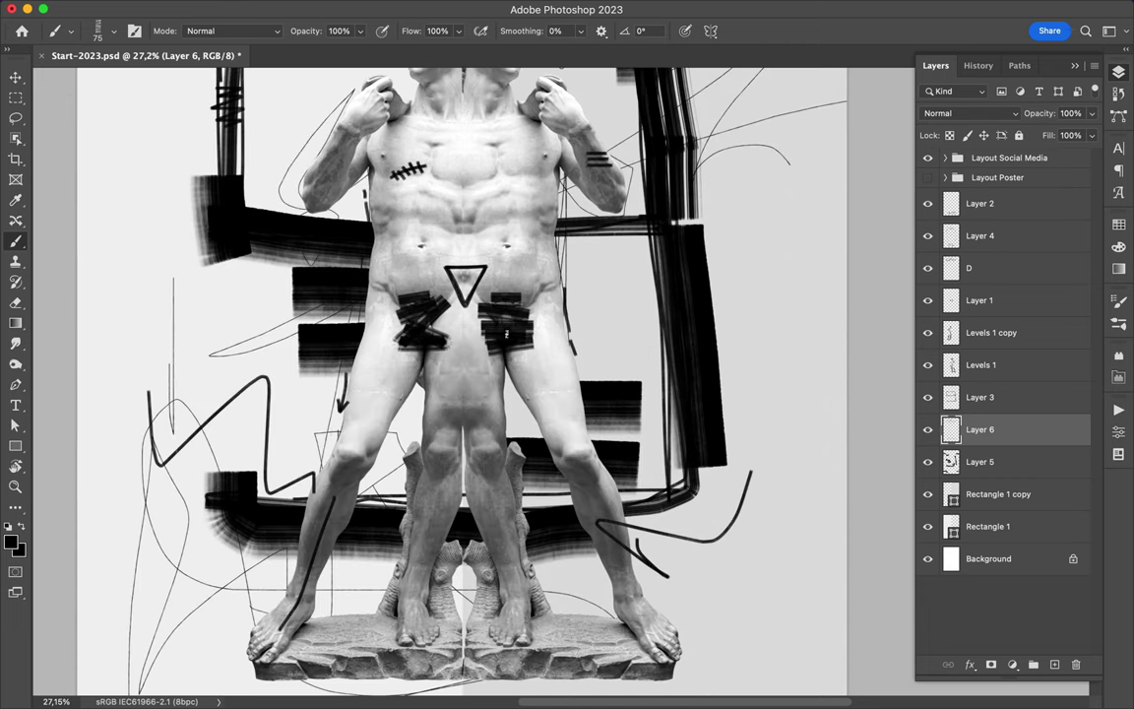
scroll(462, 354, down, 1)
scroll(462, 354, down, 3)
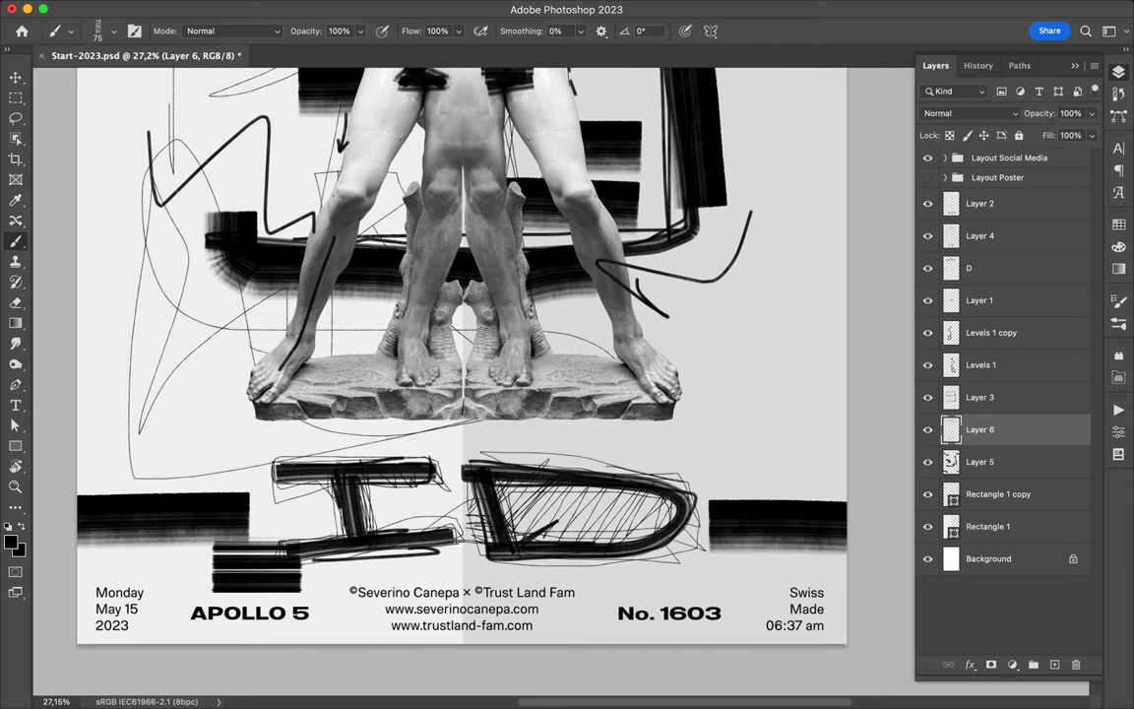
On a new layer, draw a rough, retraced box around the statue's right foot and base.
key(ctrl+shift+alt+n)
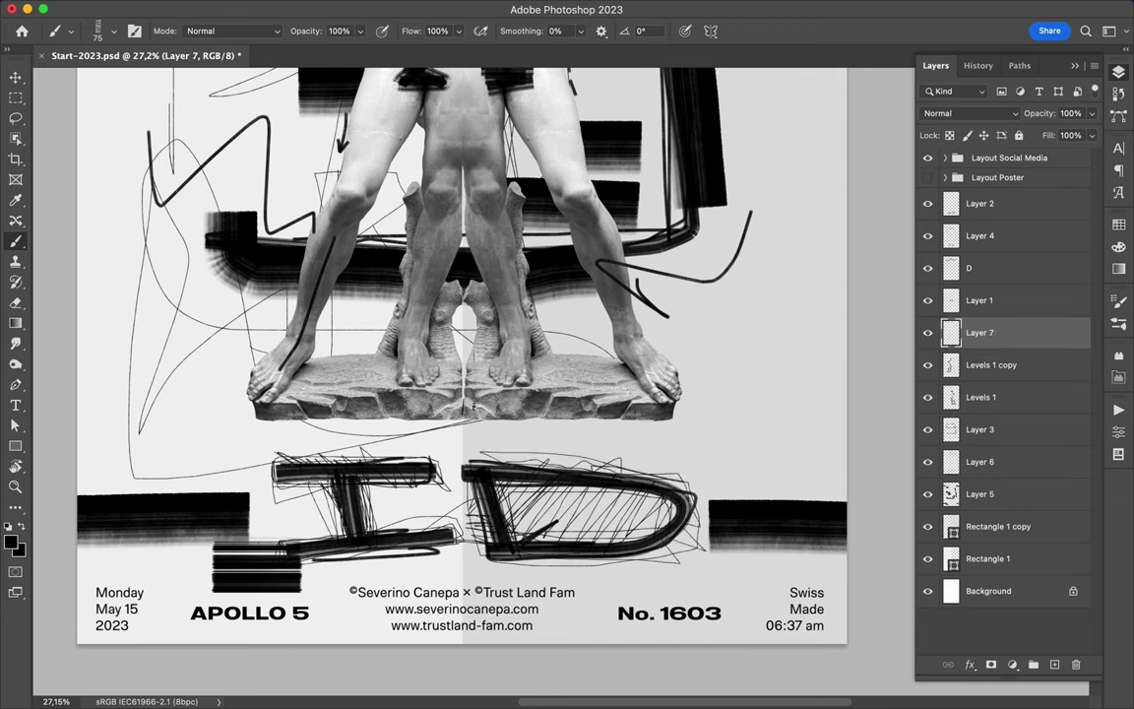
drag(472, 349, 689, 418)
drag(689, 346, 697, 421)
drag(472, 347, 694, 418)
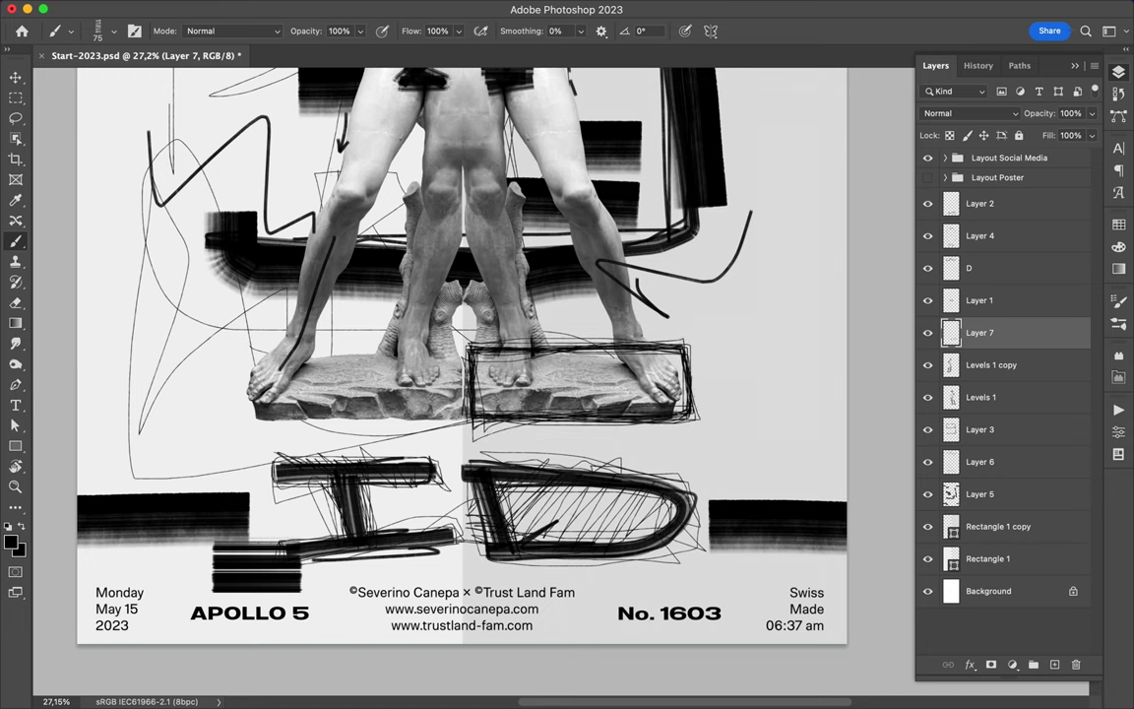
scroll(559, 600, down, 3)
scroll(559, 600, down, 2)
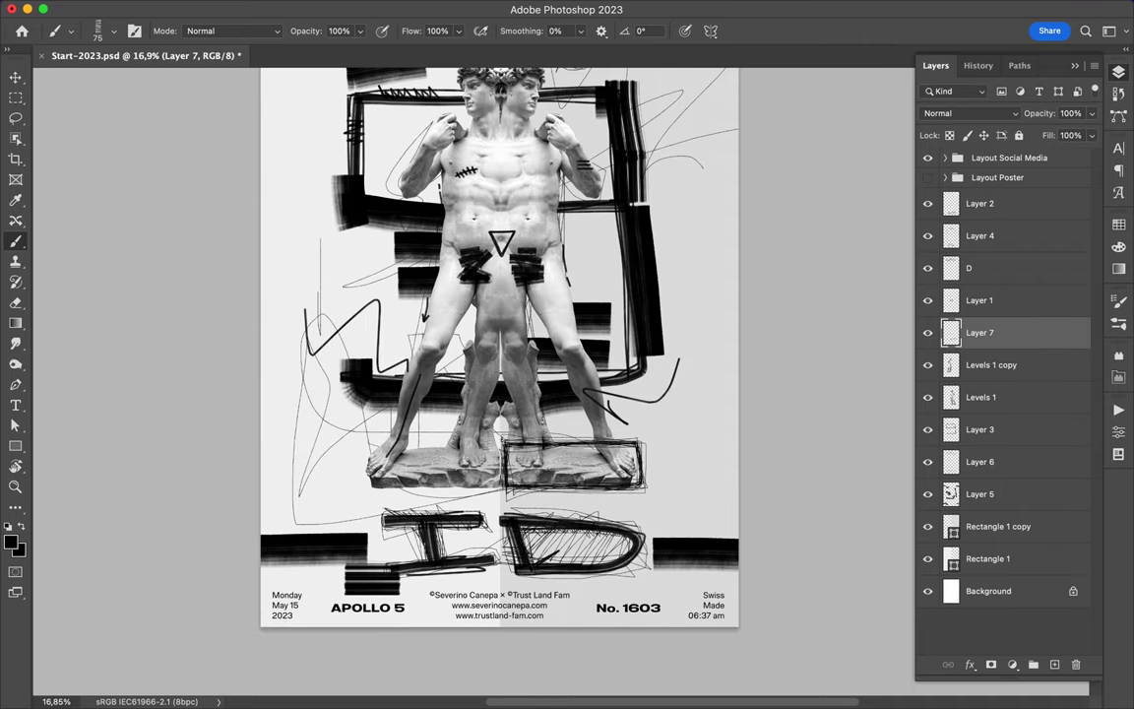
scroll(499, 345, up, 3)
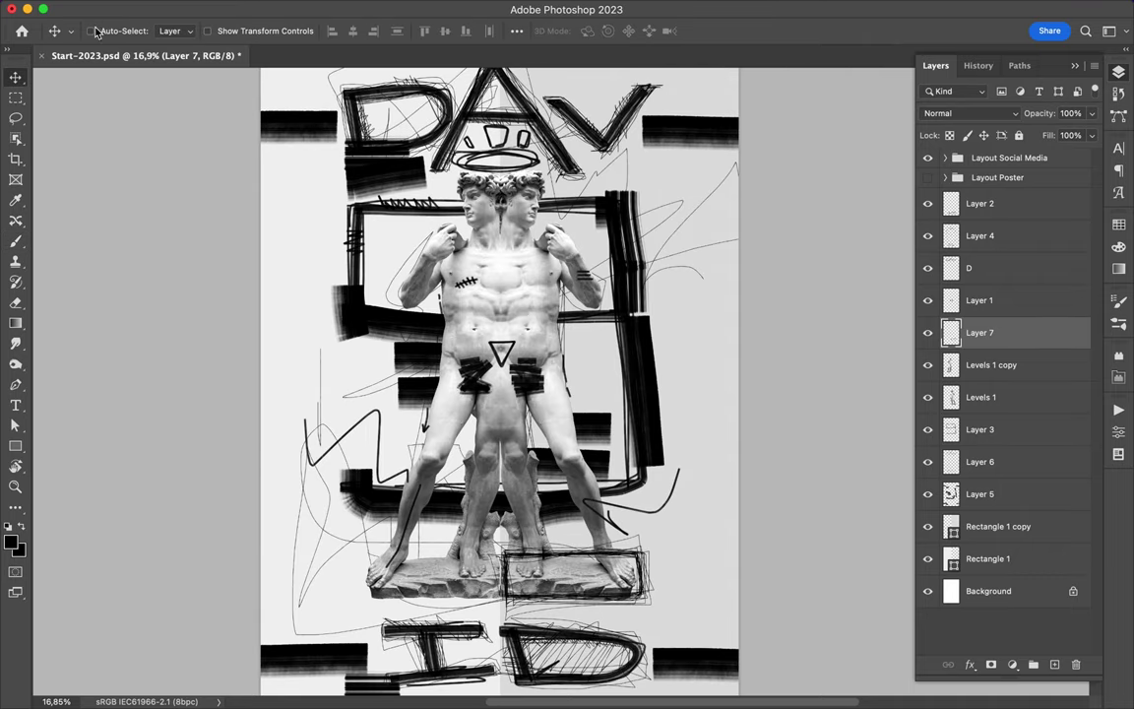
Set the foreground to deep red and add Layer 8 just above Layer 3.
click(114, 30)
click(1054, 664)
click(1118, 246)
click(1050, 253)
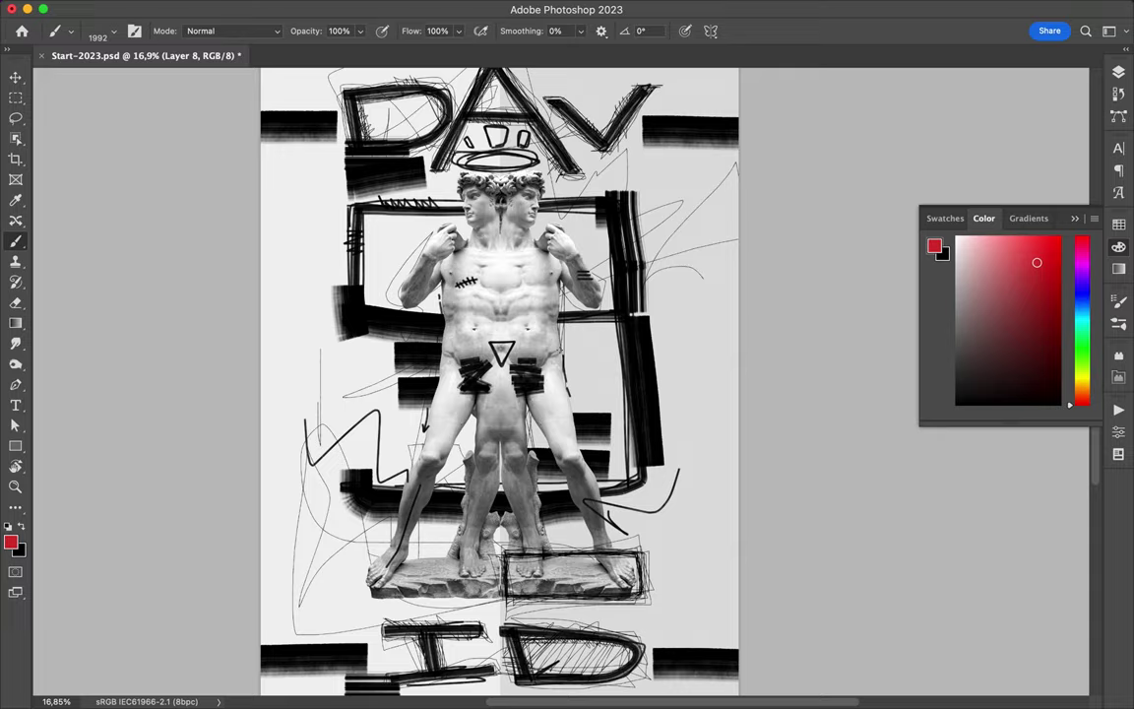
scroll(502, 374, up, 5)
scroll(472, 374, down, 5)
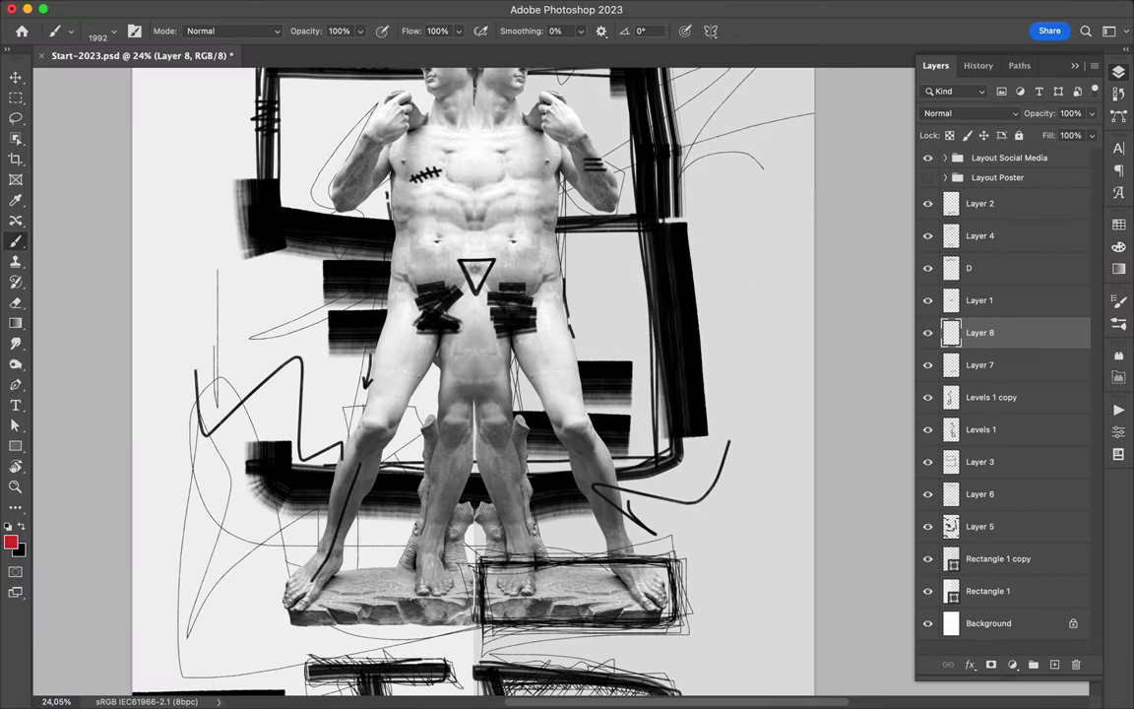
scroll(473, 374, up, 5)
mouse_move(979, 332)
mouse_down()
mouse_move(980, 542)
mouse_move(980, 414)
mouse_up()
scroll(472, 374, down, 2)
click(113, 31)
Paint a faint red texture with the Subtle Halftone brush.
scroll(88, 295, up, 5)
scroll(89, 295, down, 5)
scroll(89, 295, down, 3)
click(30, 422)
click(125, 454)
scroll(473, 473, up, 5)
scroll(472, 472, down, 4)
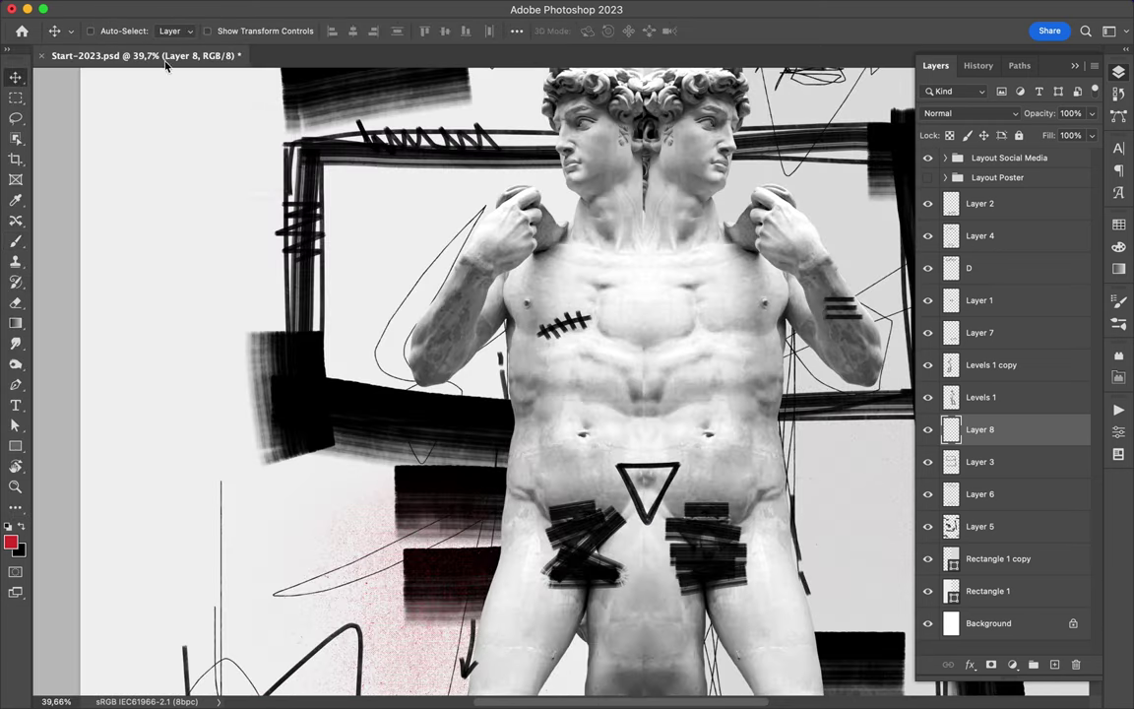
Stamp cracked speckles across the statue's chest with the Visual Fear Cracked brush.
click(113, 31)
scroll(88, 345, down, 5)
click(29, 324)
click(69, 379)
click(512, 226)
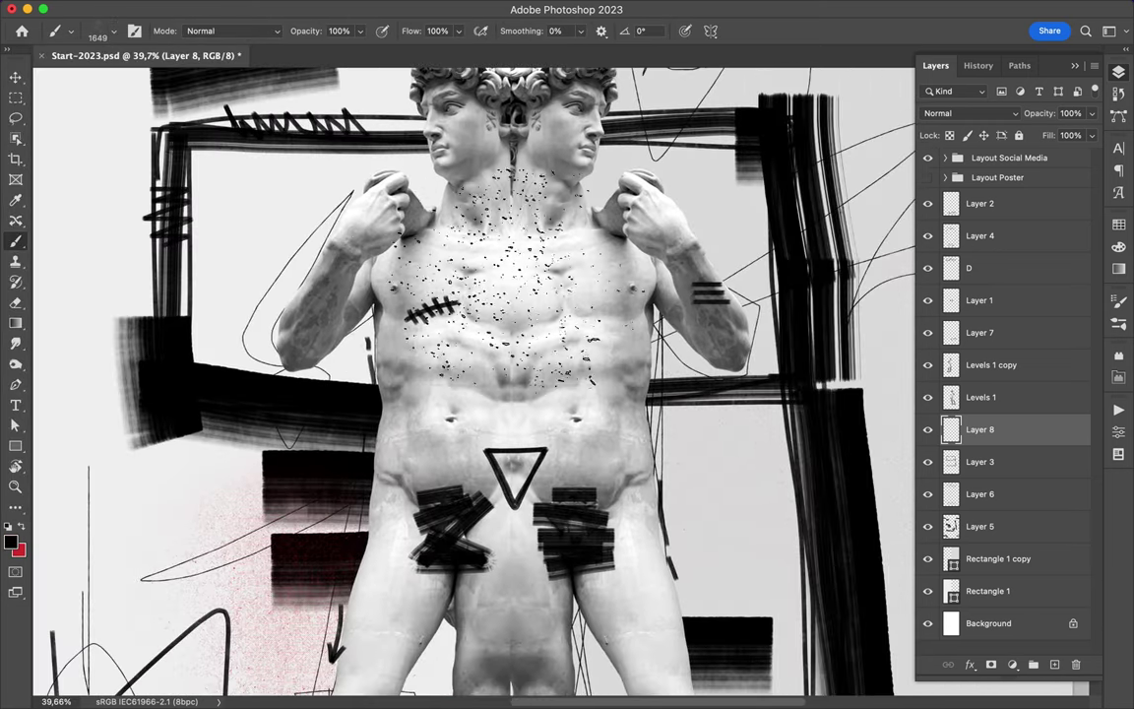
scroll(512, 374, down, 3)
Add Layer 9 and stamp black ink blotches beside the statue with the DSC_4049 brush.
click(113, 30)
click(30, 392)
click(99, 423)
click(344, 502)
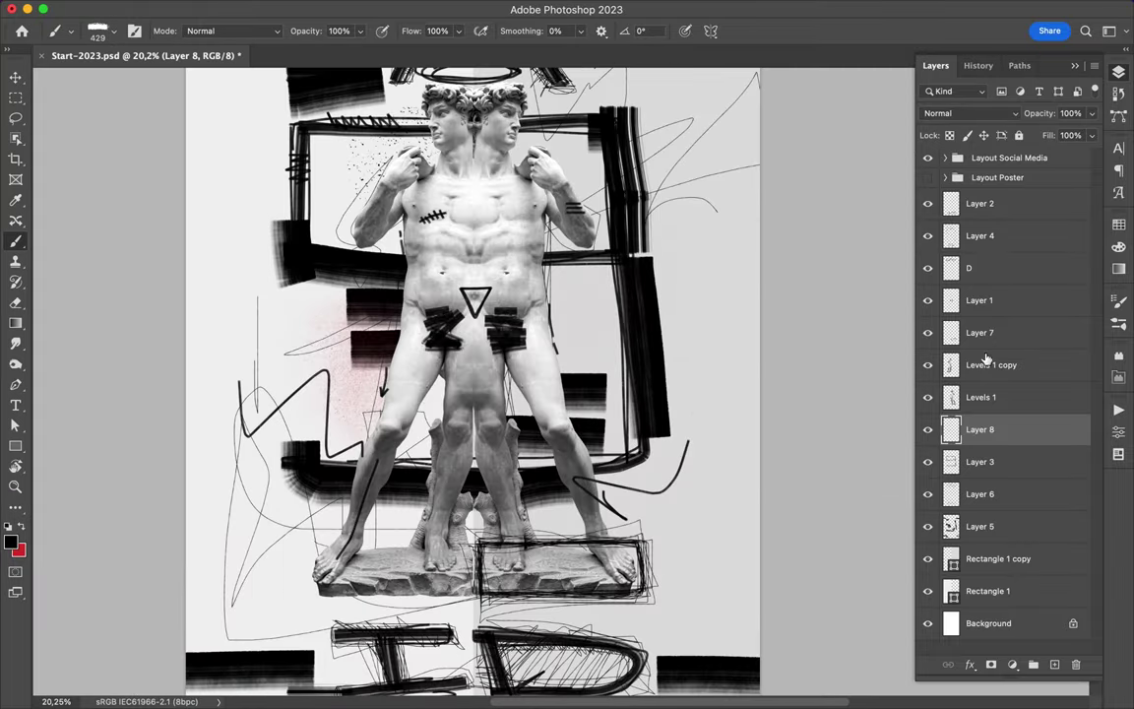
key(ctrl+shift+alt+n)
click(113, 30)
click(30, 292)
click(125, 453)
click(689, 394)
scroll(689, 394, up, 3)
click(114, 31)
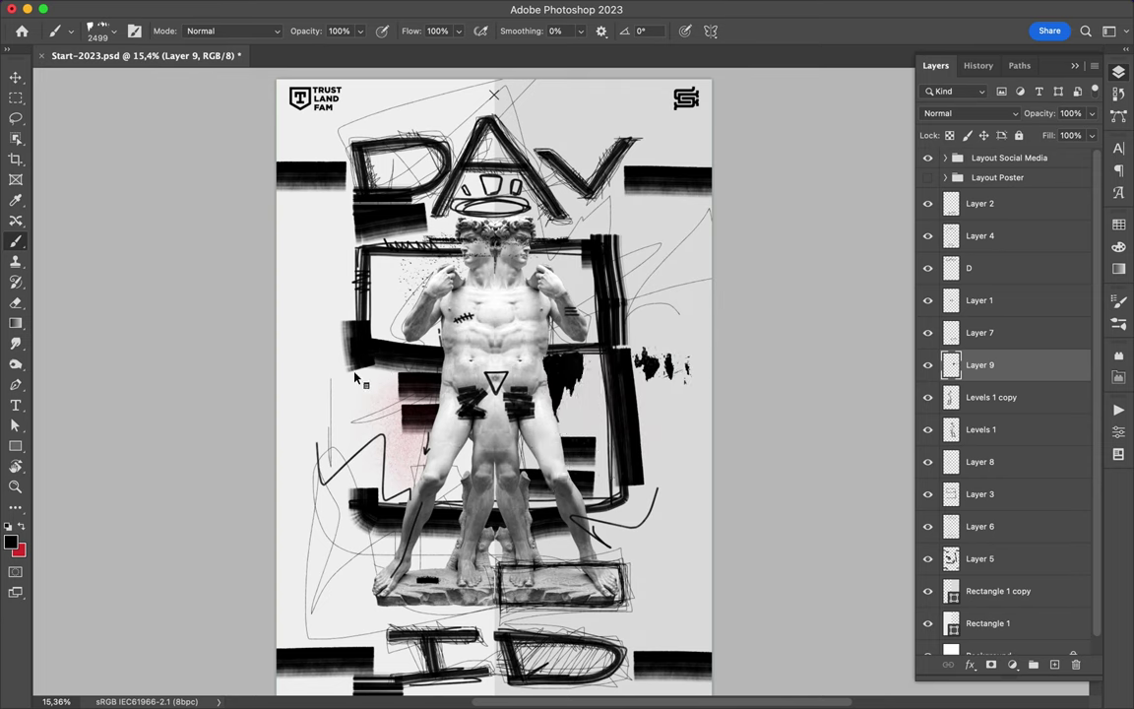
Set a mid grey foreground colour and add Layer 10 for grunge textures.
right_click(366, 236)
scroll(423, 581, down, 5)
scroll(443, 541, up, 10)
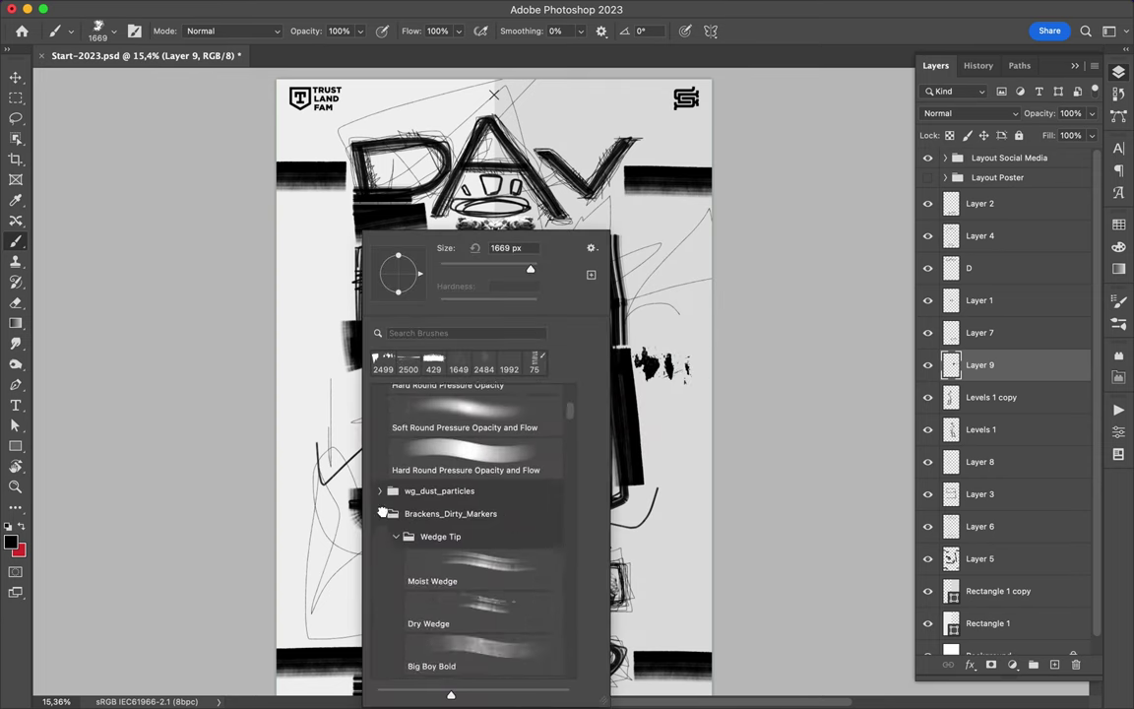
click(379, 465)
click(379, 470)
key(Escape)
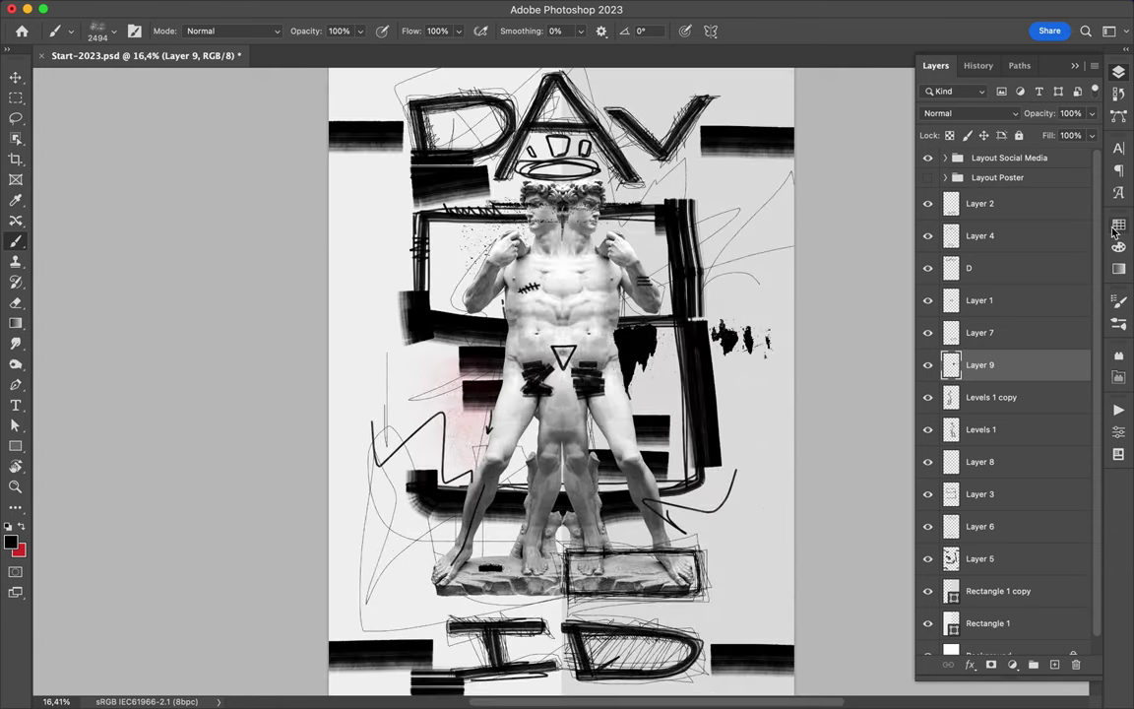
click(1115, 231)
click(1118, 72)
click(994, 572)
click(1054, 664)
Try grunge brush 03 near the head, then undo that splatter.
right_click(531, 551)
key(Escape)
right_click(591, 443)
click(805, 581)
key(Return)
click(581, 178)
key(ctrl+z)
Paint grey grunge around the lower half using large texture brushes, including a 2499 px one.
right_click(635, 229)
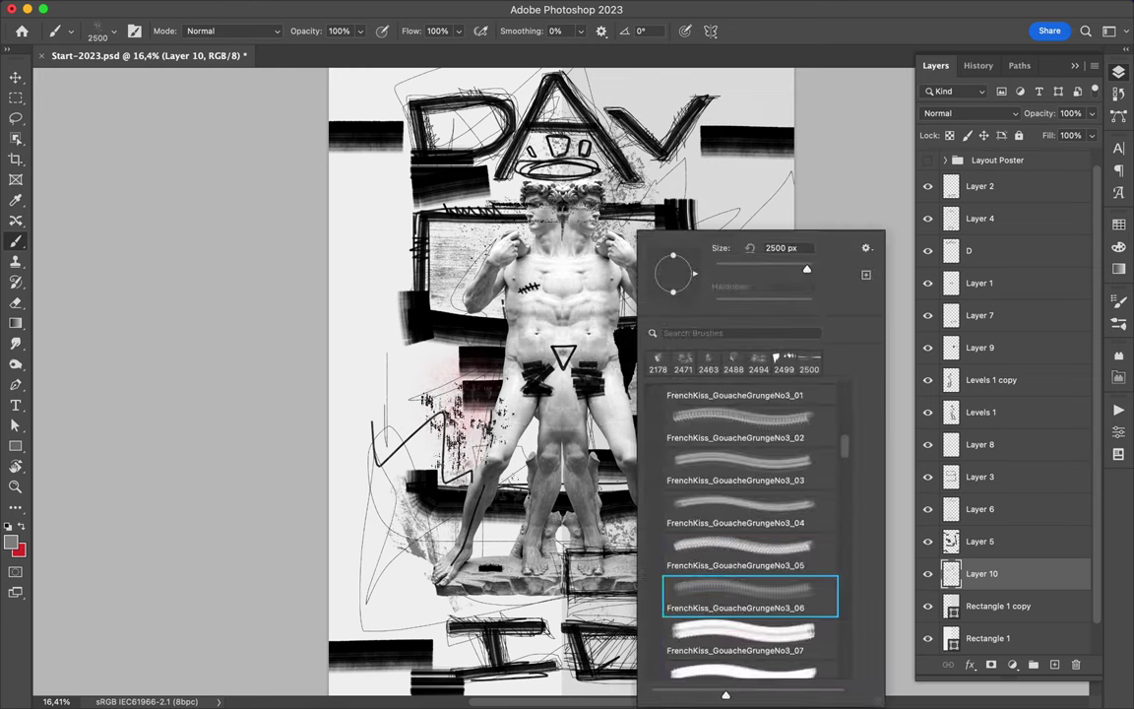
click(763, 630)
scroll(760, 551, down, 3)
double_click(761, 602)
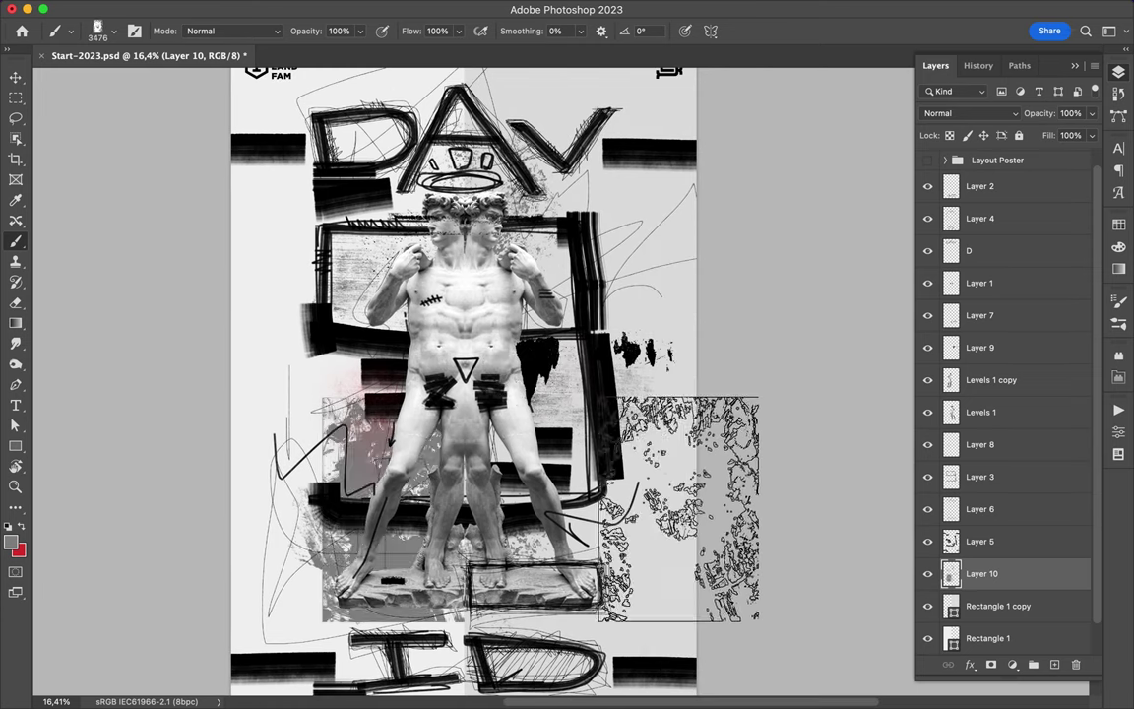
scroll(736, 316, down, 2)
right_click(737, 316)
click(758, 519)
click(758, 562)
right_click(527, 203)
Stamp red splatter at the statue's base with drip brush 18.
click(699, 521)
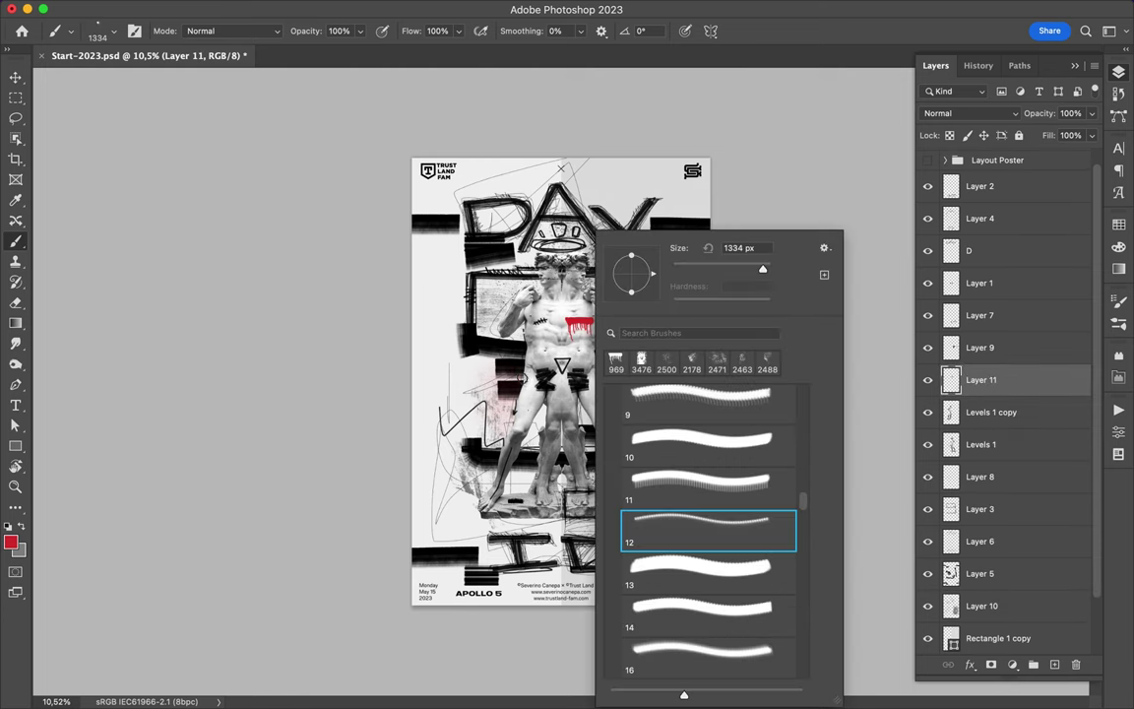
key(Return)
right_click(585, 230)
key(Escape)
scroll(573, 548, up, 3)
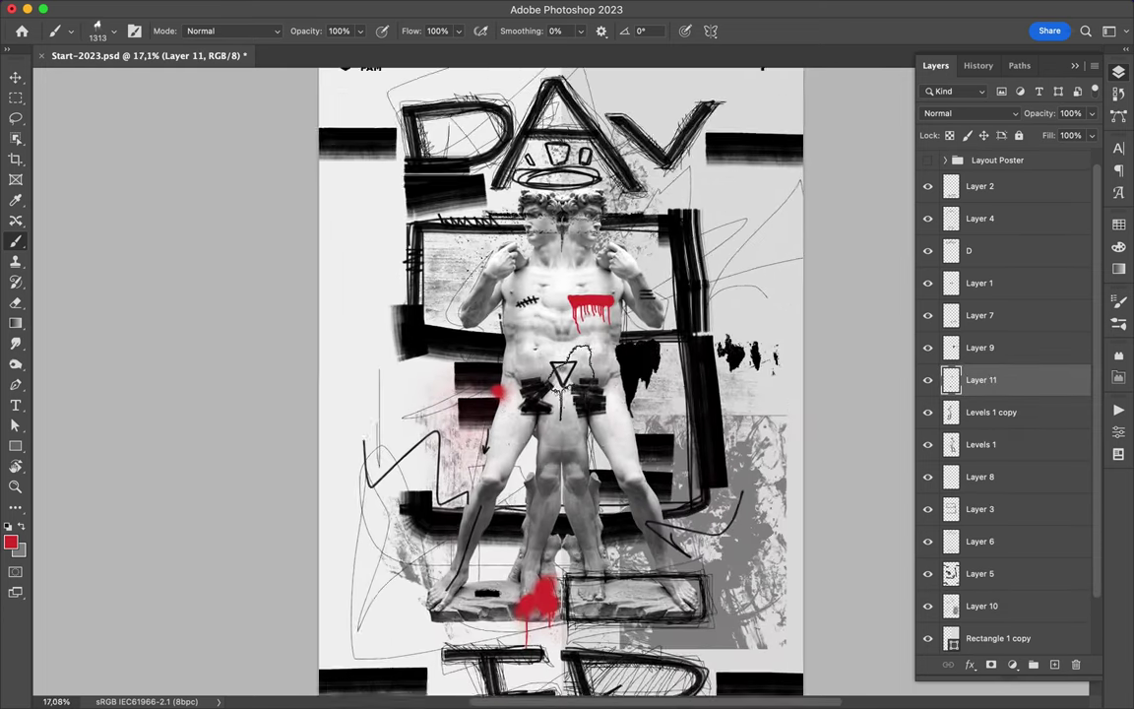
On a new layer, scribble thin red lines with a 3 px Hard Round brush, then fit the poster on screen.
right_click(536, 223)
click(99, 31)
key(ctrl+shift+alt+n)
drag(984, 379, 1002, 185)
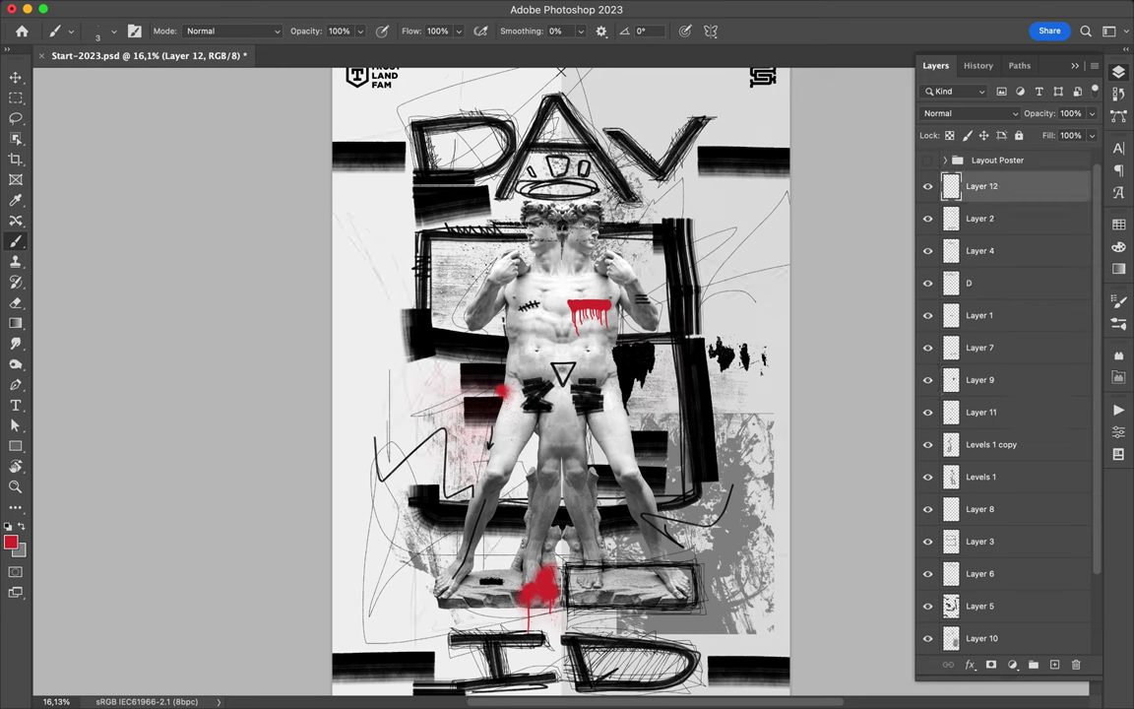
key(ctrl+shift+alt+n)
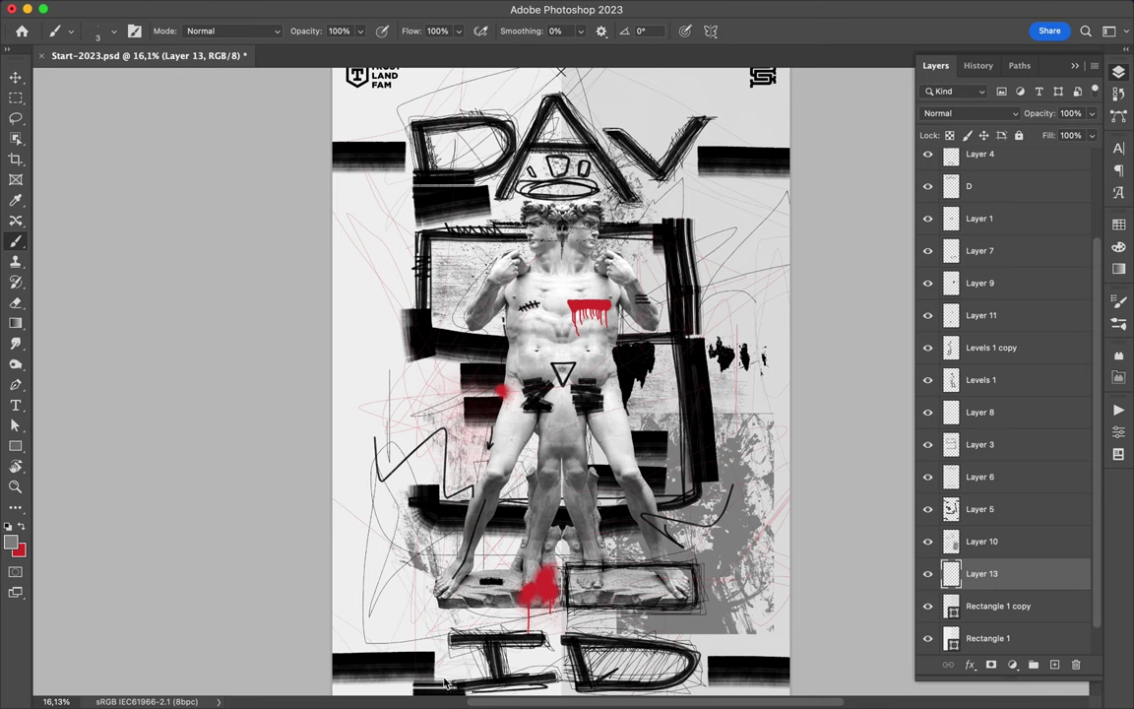
key(ctrl+0)
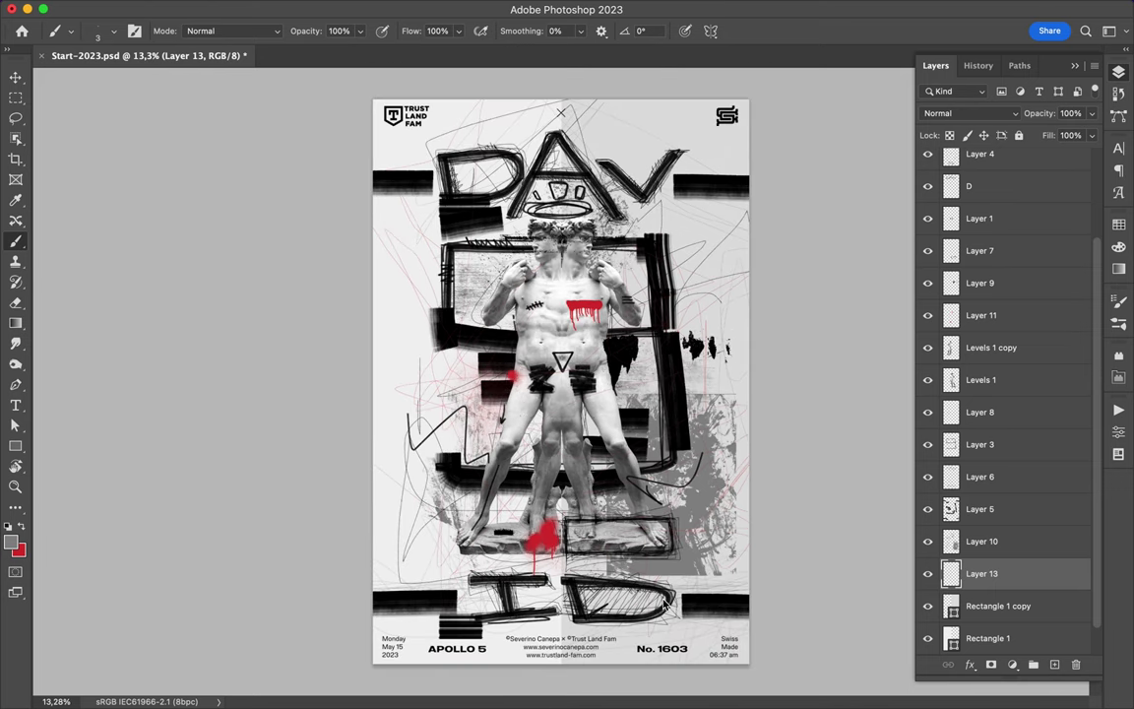
key(ctrl+z)
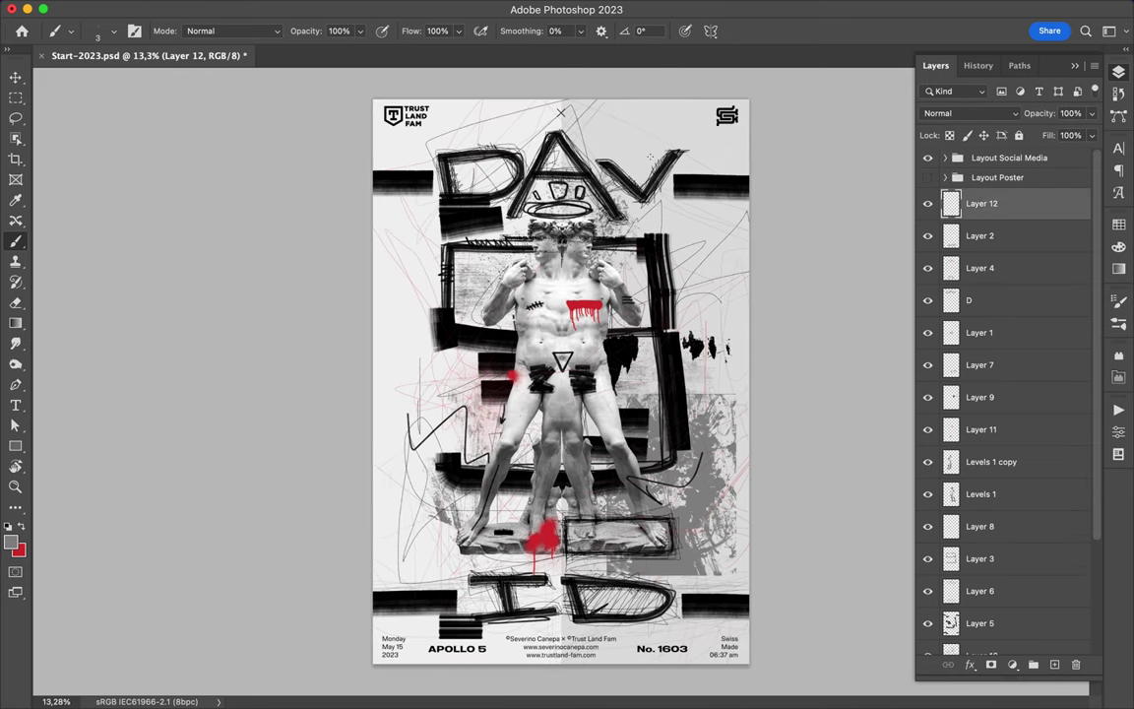
Select the Move tool and save the finished DAVID poster document.
key(v)
key(ctrl+s)
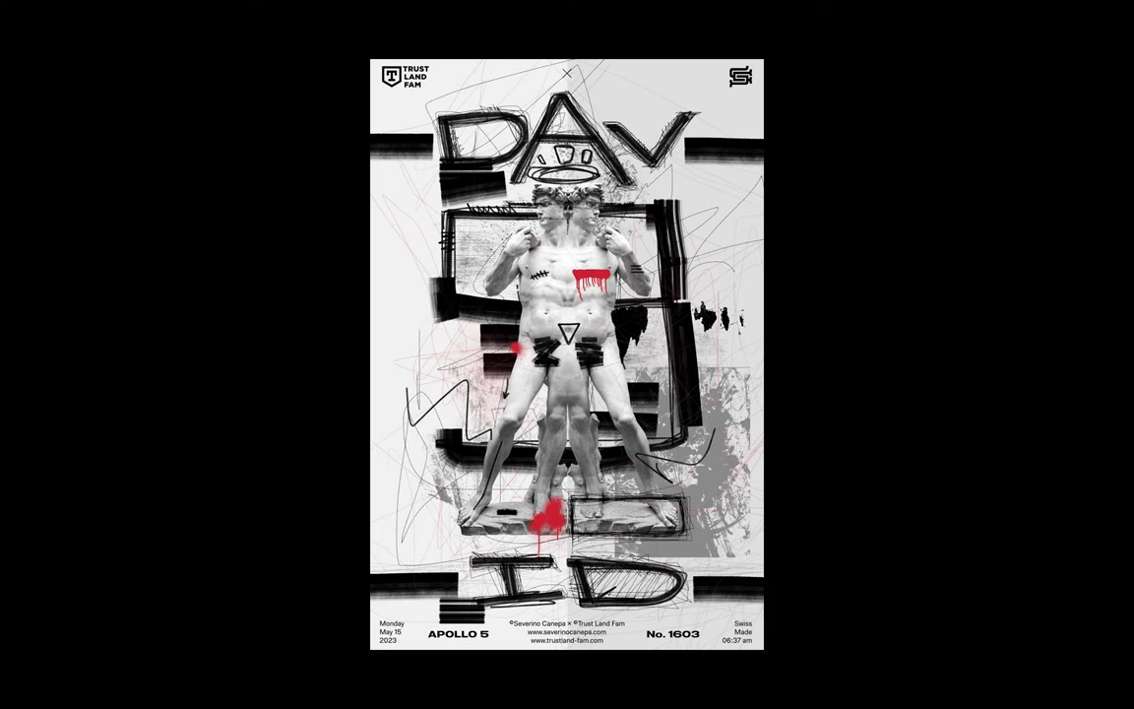